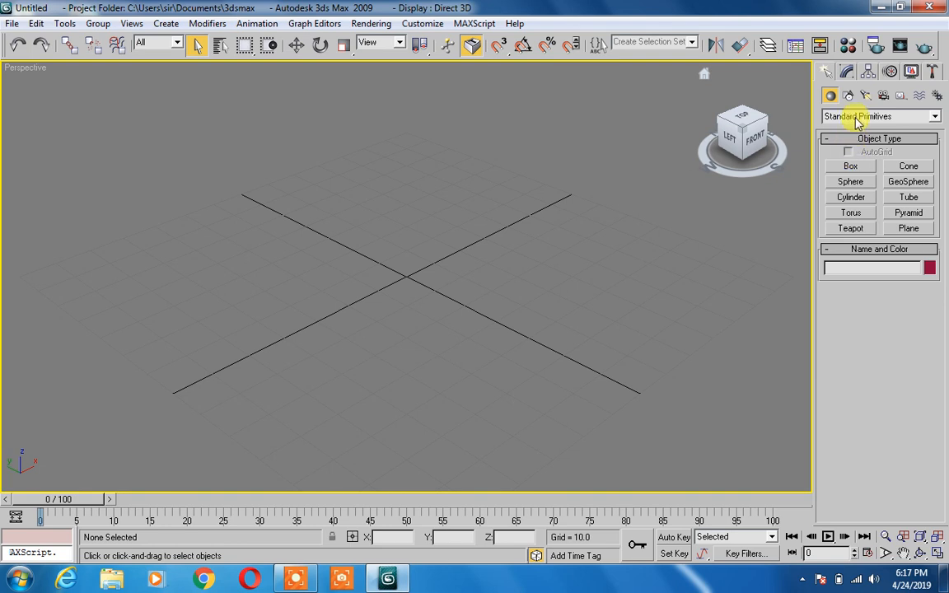
# Create a Tetra-family Hedra from the Extended Primitives in the Perspective view, then deselect it
pyautogui.click(858, 118)
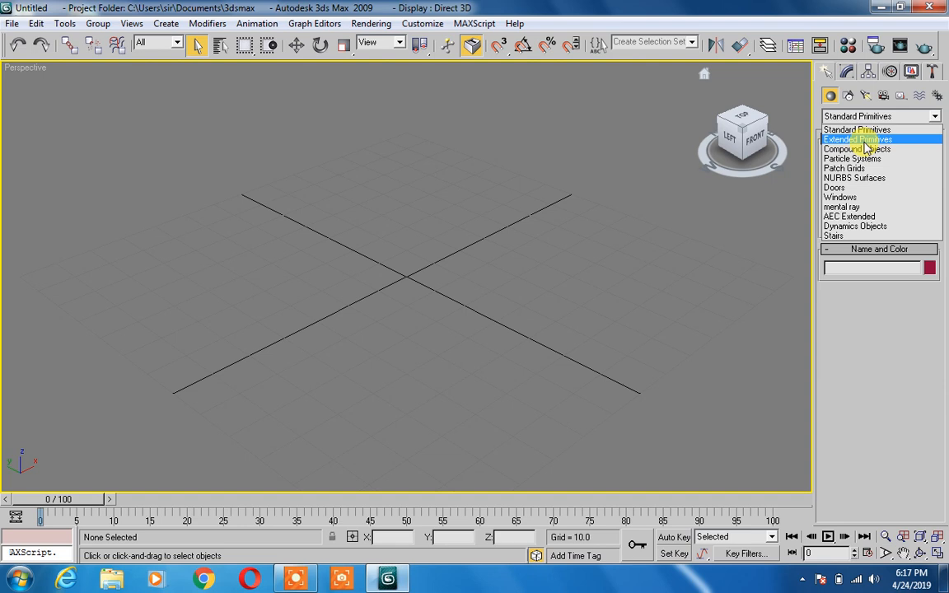
pyautogui.click(866, 140)
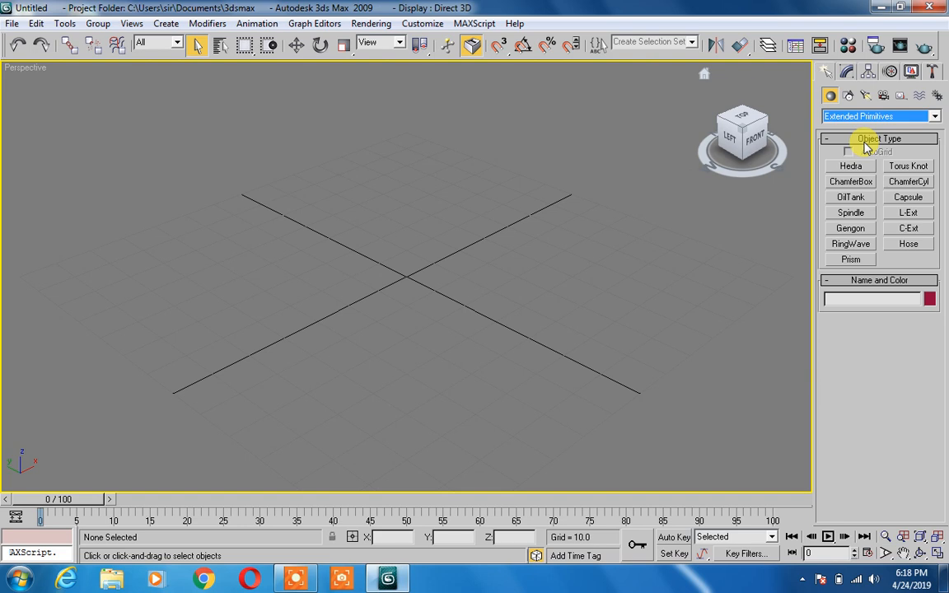
pyautogui.click(855, 165)
pyautogui.moveTo(303, 266); pyautogui.dragTo(403, 349)
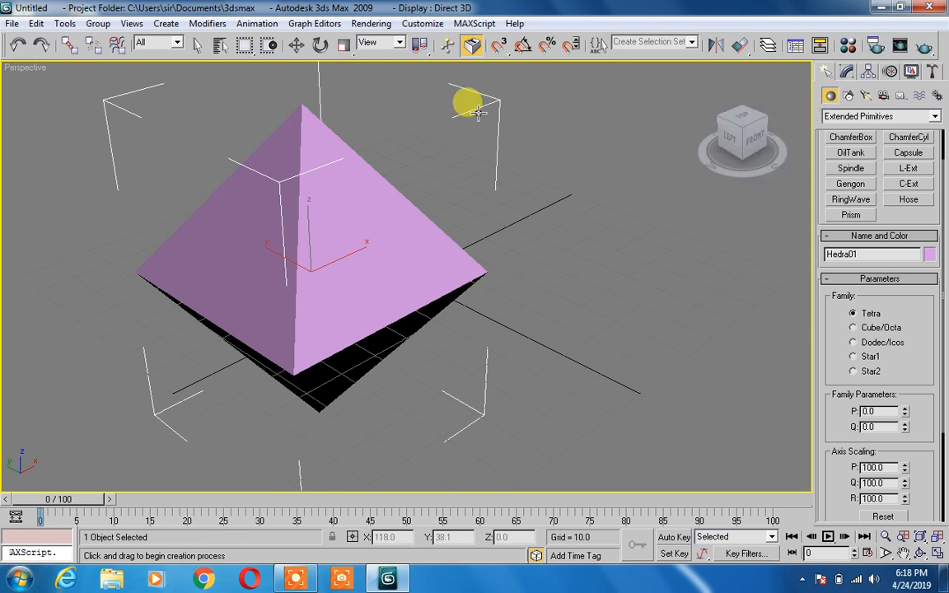
pyautogui.click(202, 47)
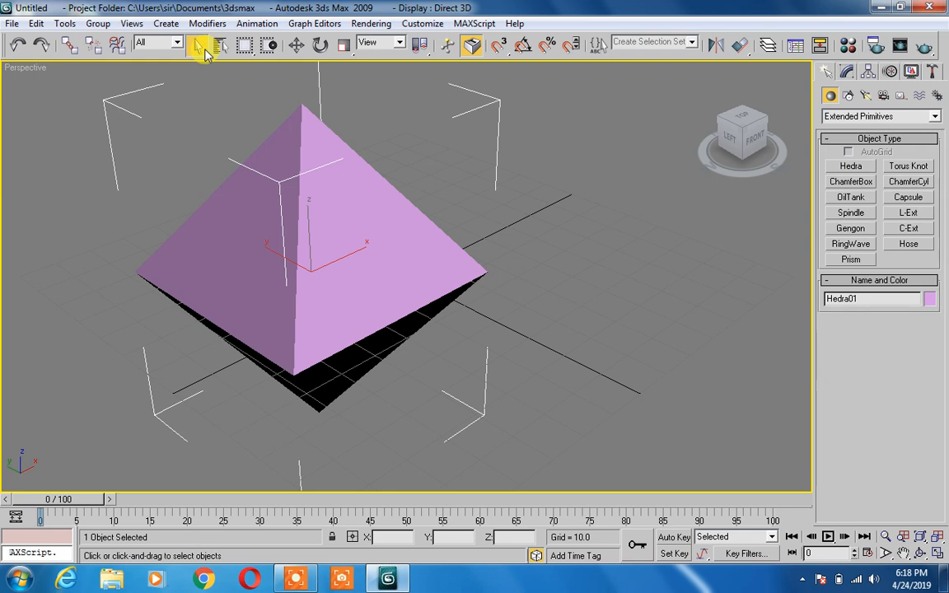
pyautogui.click(520, 148)
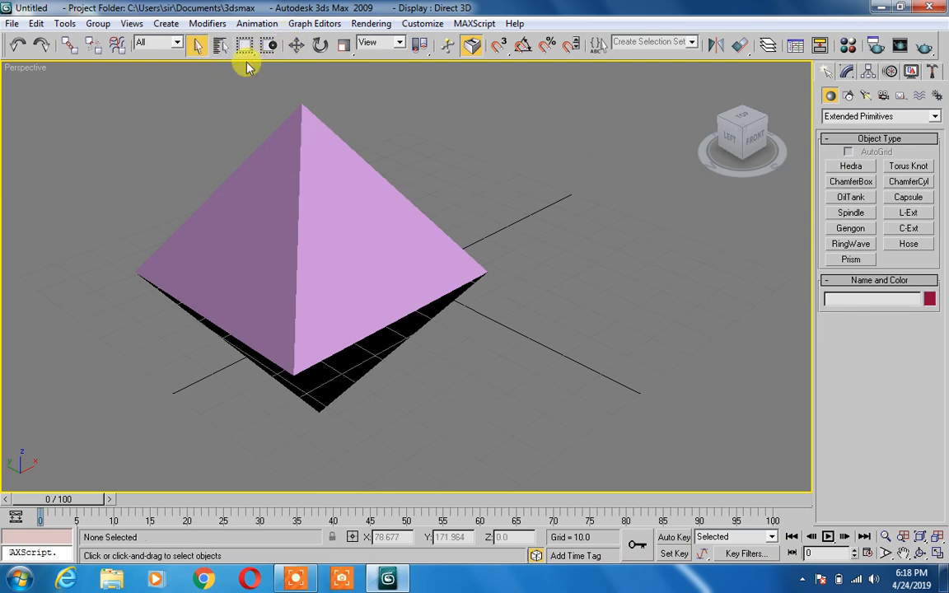
# Delete the hedra from the scene
pyautogui.click(329, 175)
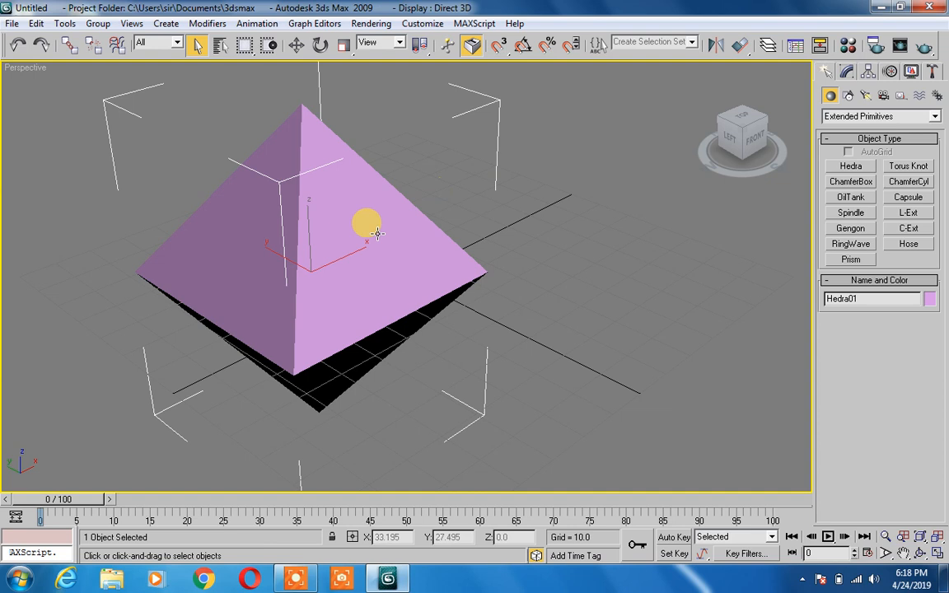
pyautogui.press('Delete')
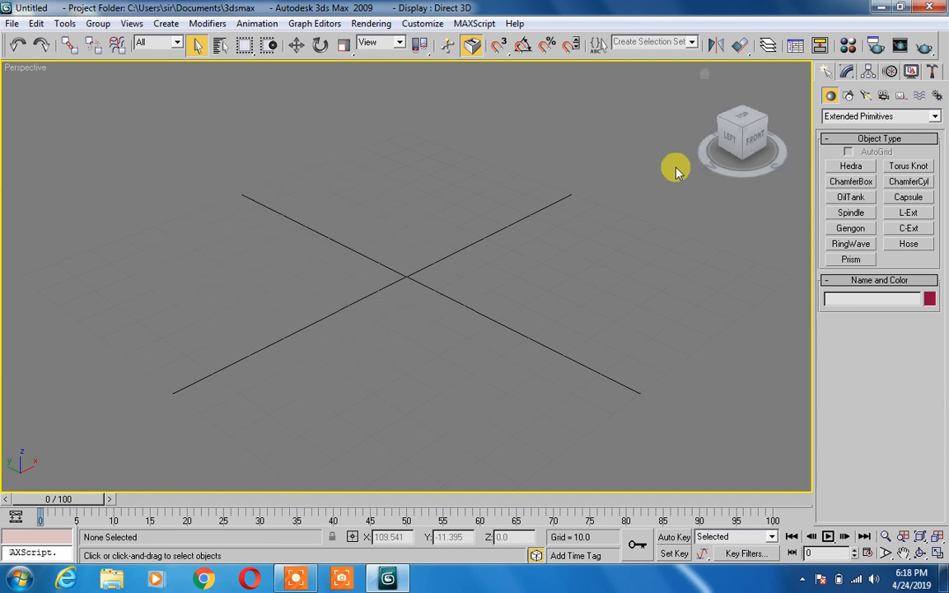
# Create a Torus Knot with a base curve radius of about 38.6 and a thin cross section
pyautogui.click(907, 167)
pyautogui.moveTo(211, 212); pyautogui.dragTo(350, 299)
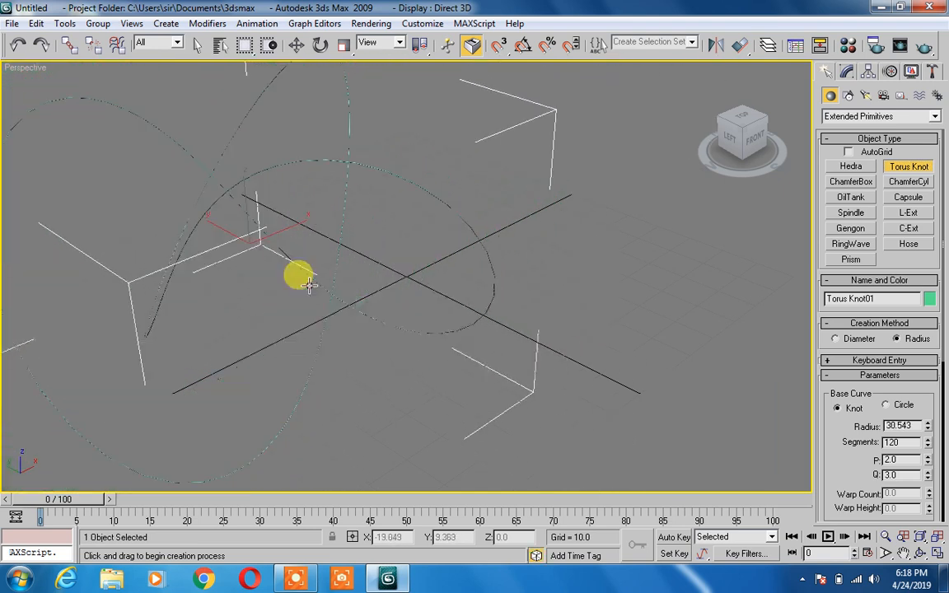
pyautogui.click(337, 292)
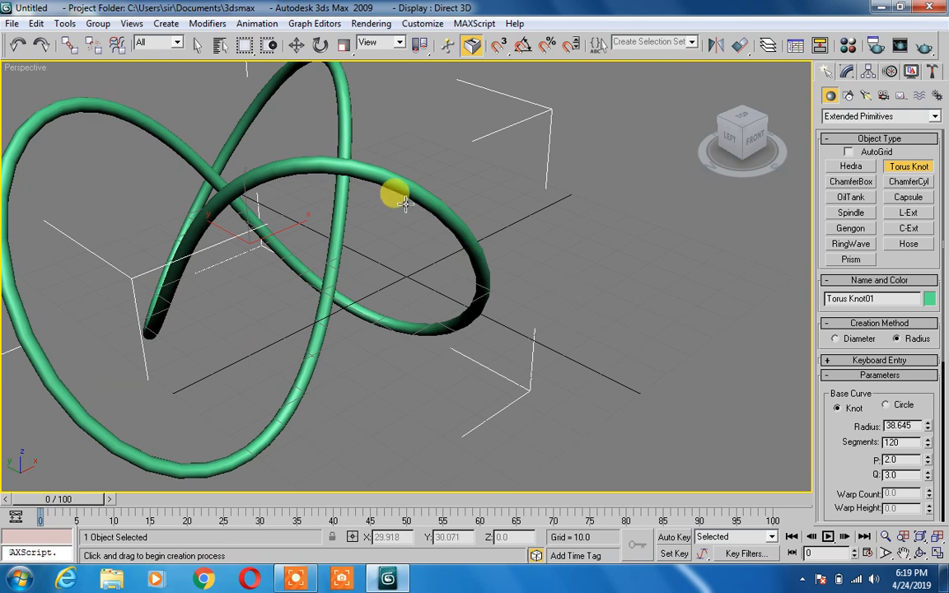
# Undo the creation of the torus knot
pyautogui.scroll(-4, 406, 202)
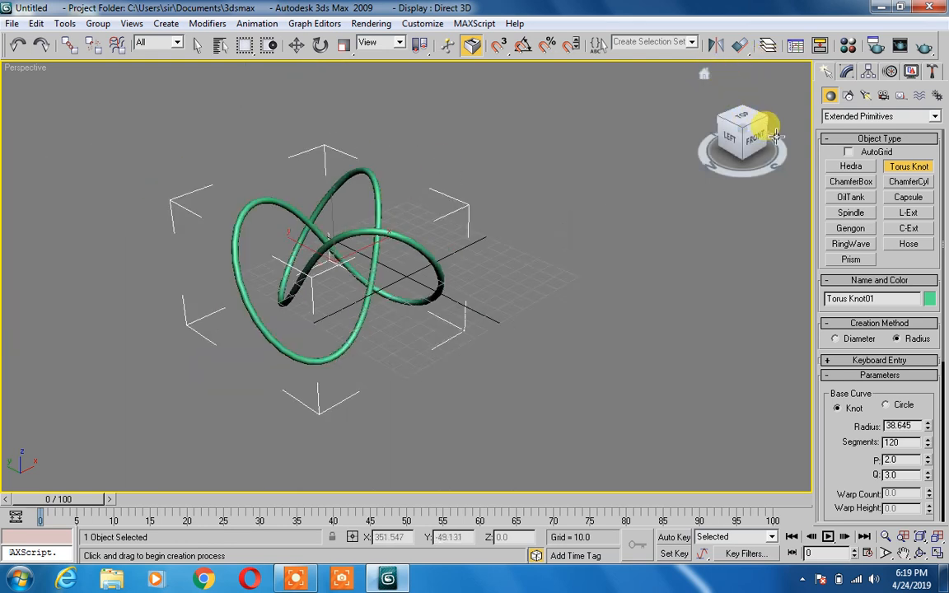
pyautogui.moveTo(756, 131); pyautogui.dragTo(736, 111)
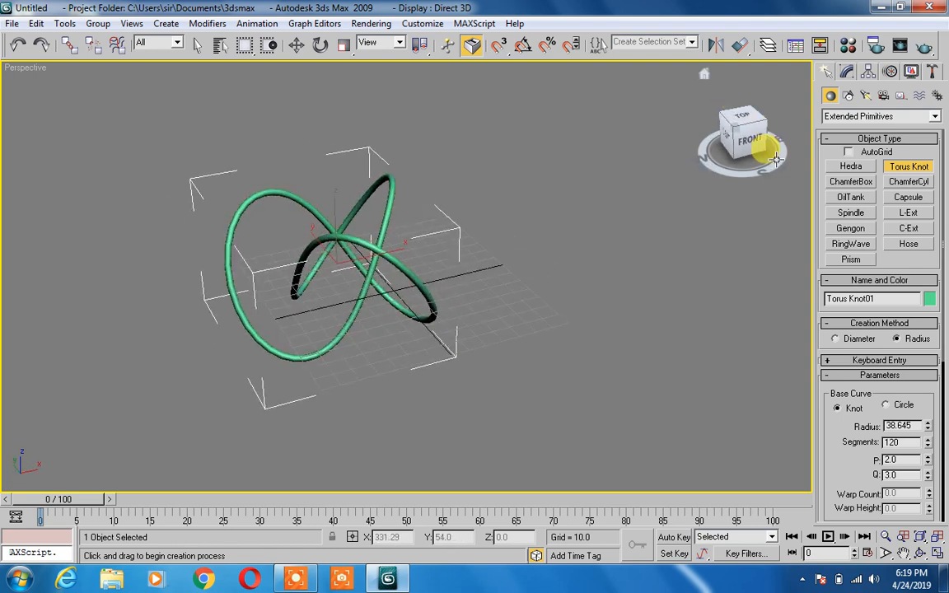
pyautogui.moveTo(766, 170); pyautogui.dragTo(783, 132)
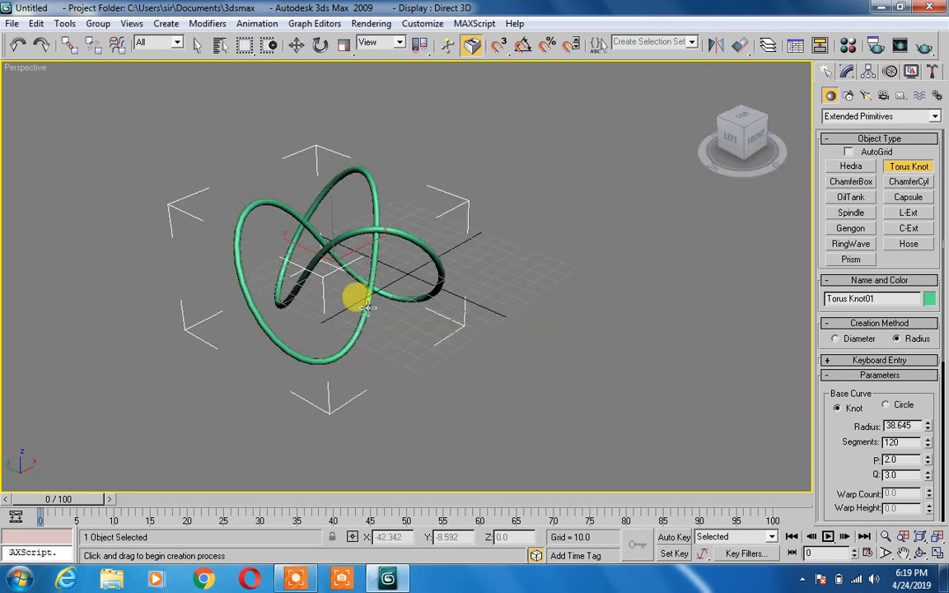
pyautogui.hotkey('ctrl', 'z')
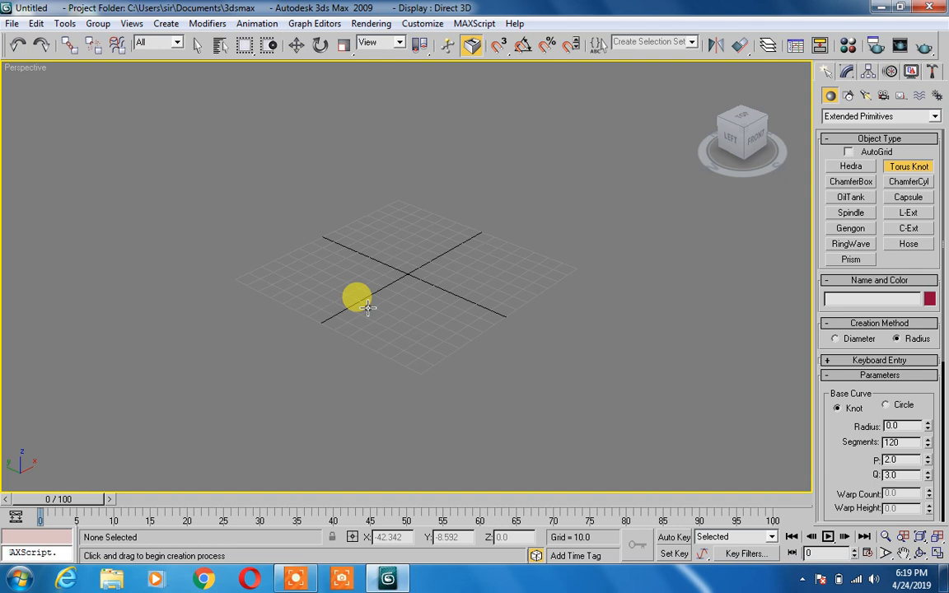
# Create a ChamferBox about 131 long, 104 wide and 58 high with a fillet of 0
pyautogui.click(852, 182)
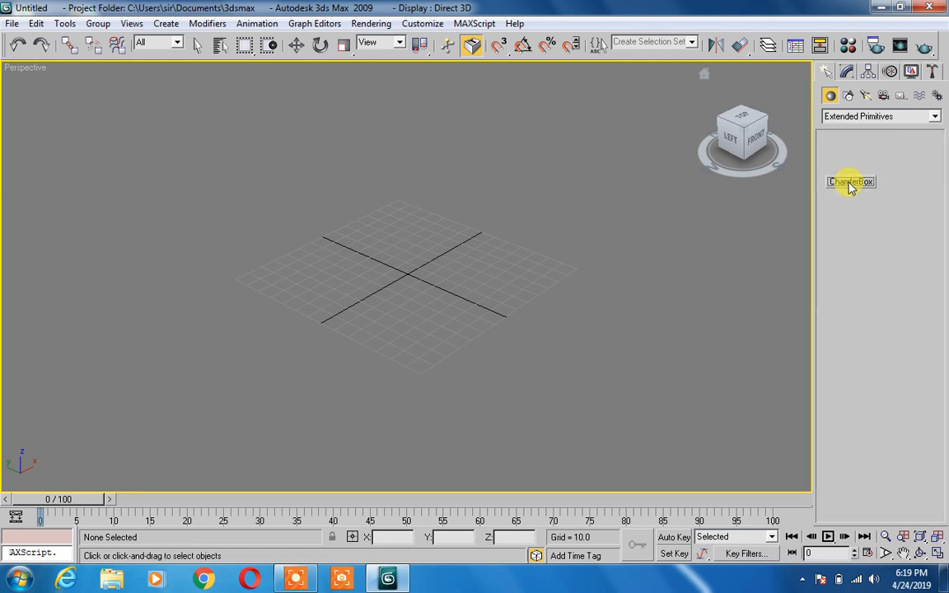
pyautogui.moveTo(262, 260); pyautogui.dragTo(275, 422)
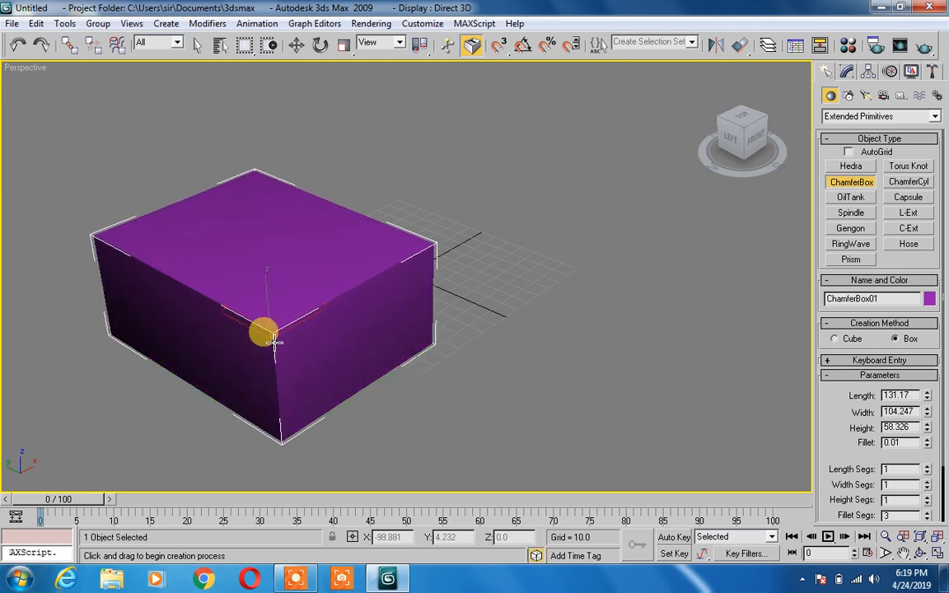
pyautogui.click(275, 342)
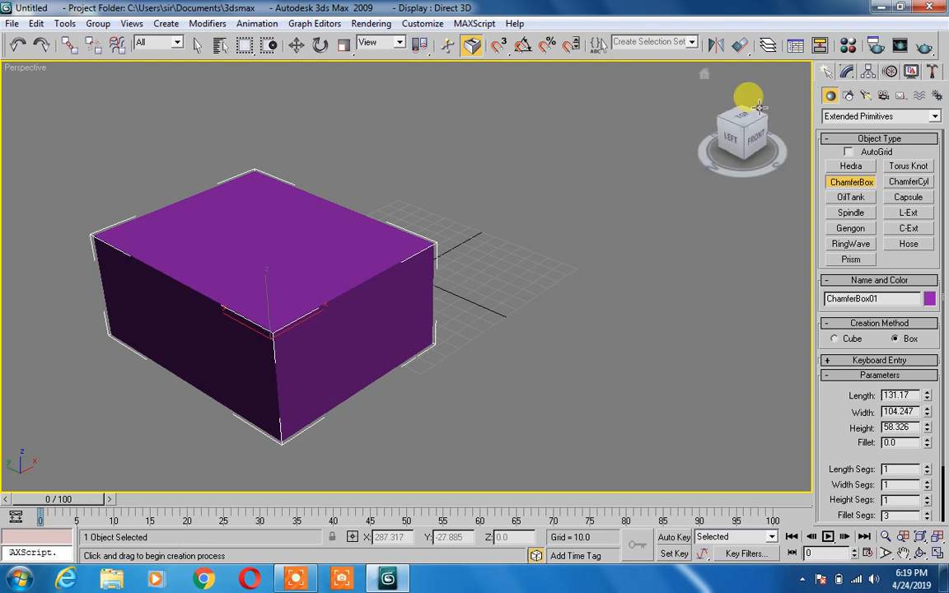
# Create a Standard Primitives Box about 104 long, 81 wide and 64 high beside the chamfer box
pyautogui.click(841, 119)
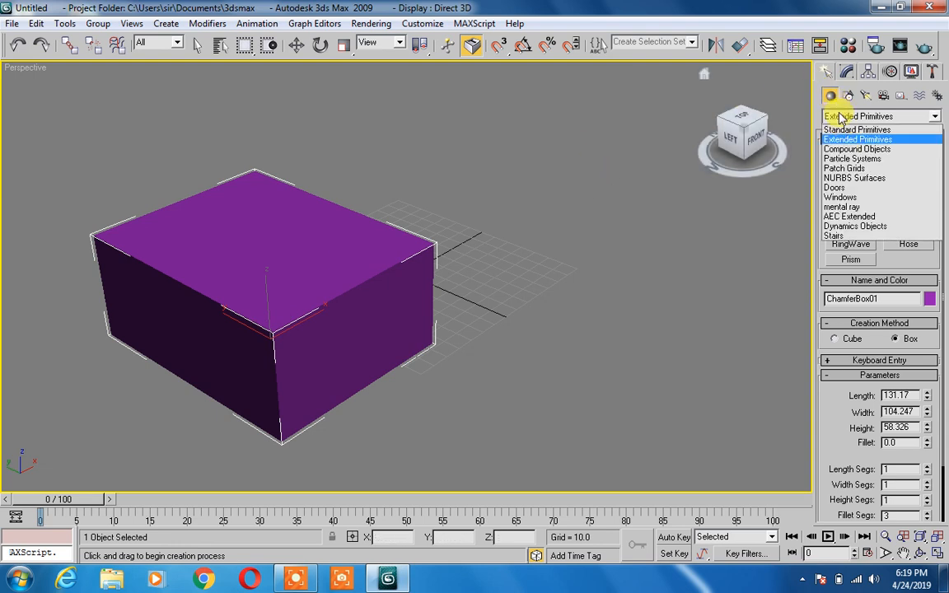
pyautogui.click(845, 130)
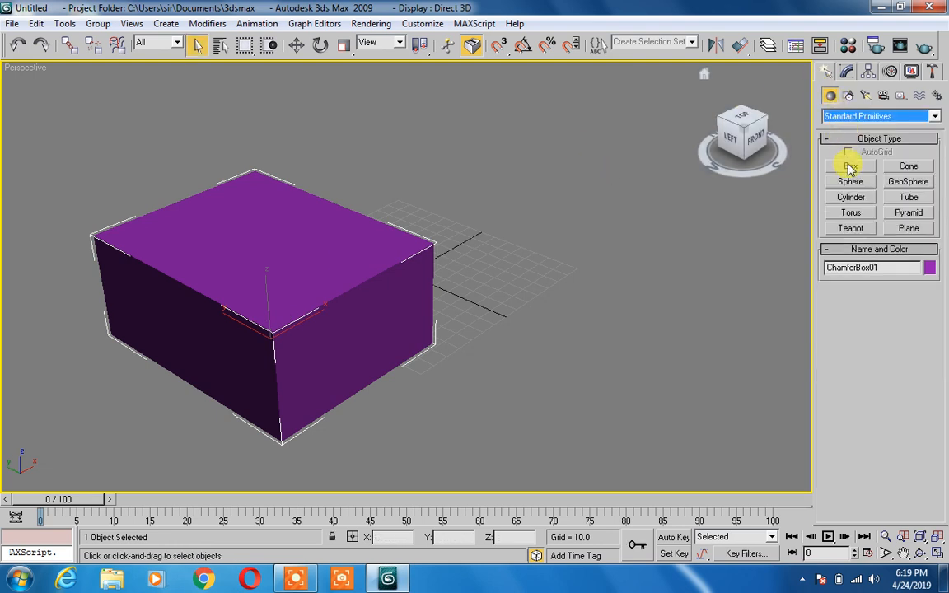
pyautogui.click(849, 165)
pyautogui.moveTo(552, 328); pyautogui.dragTo(651, 497)
pyautogui.click(648, 379)
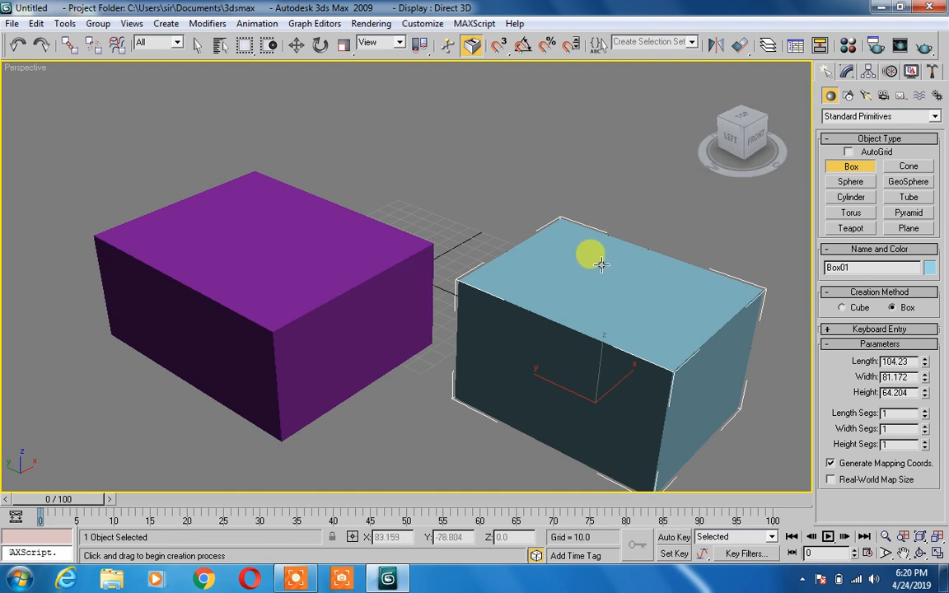
# Return to Extended Primitives and try to draw another ChamferBox, about 183 by 148 by 68, behind the two boxes
pyautogui.click(851, 118)
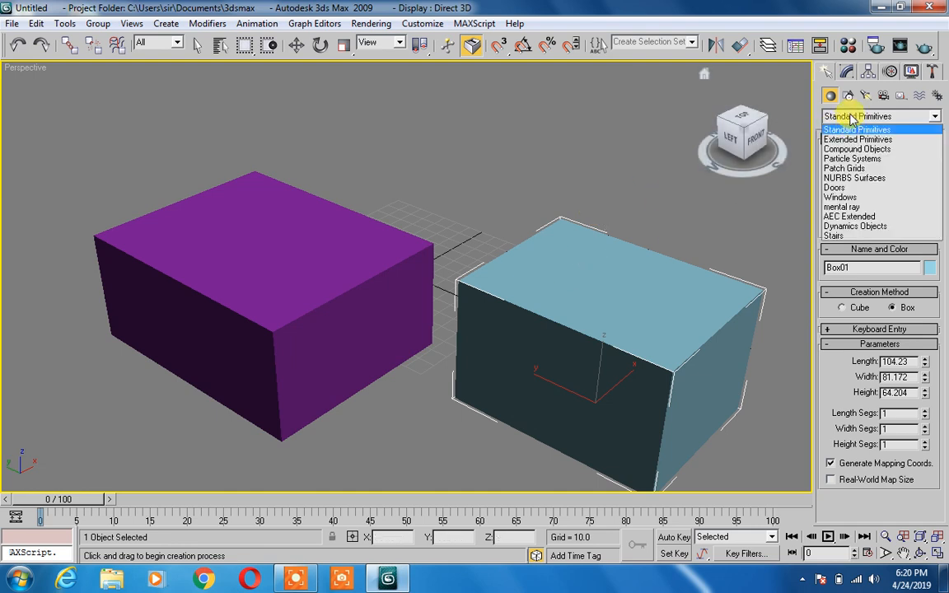
pyautogui.click(852, 139)
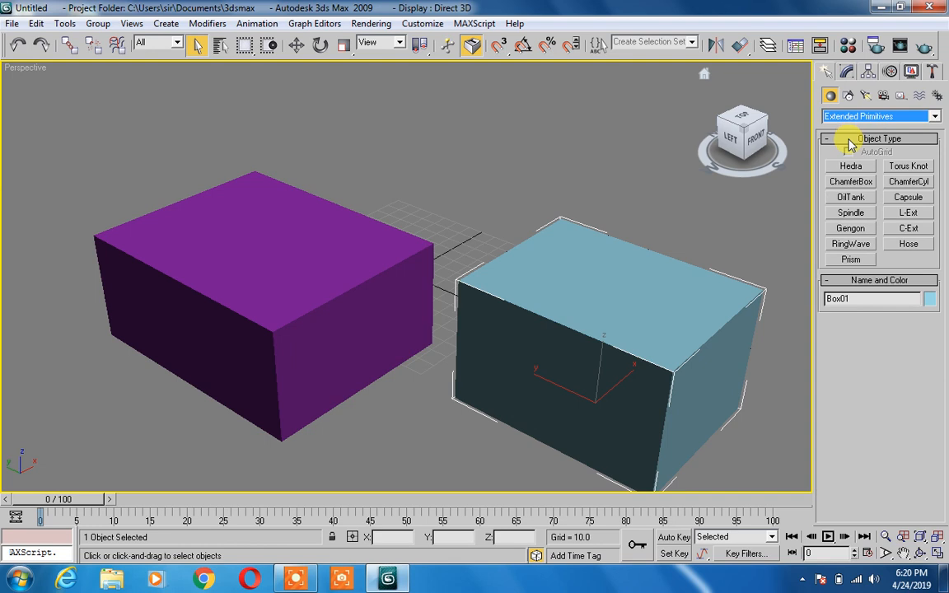
pyautogui.click(852, 182)
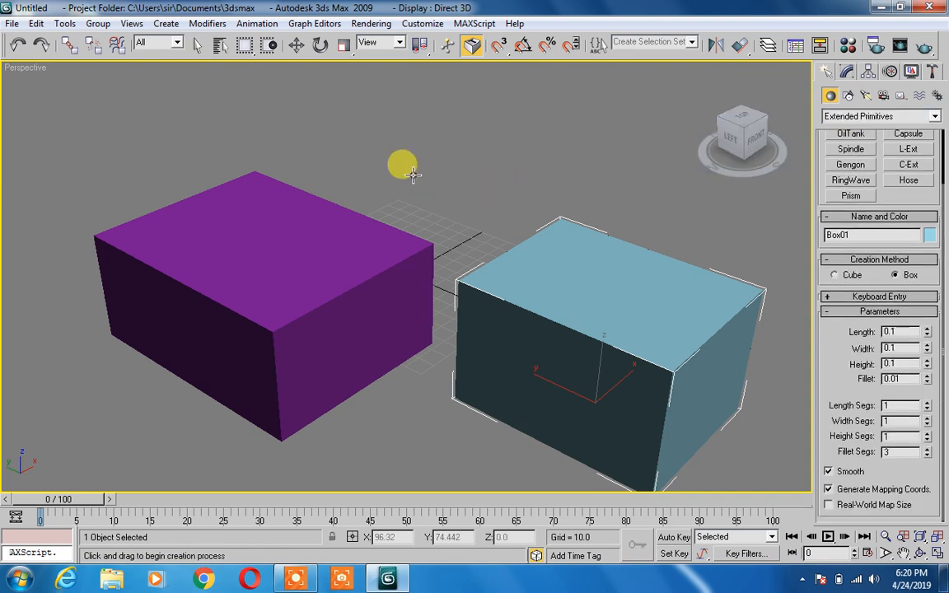
pyautogui.moveTo(399, 128); pyautogui.dragTo(452, 259)
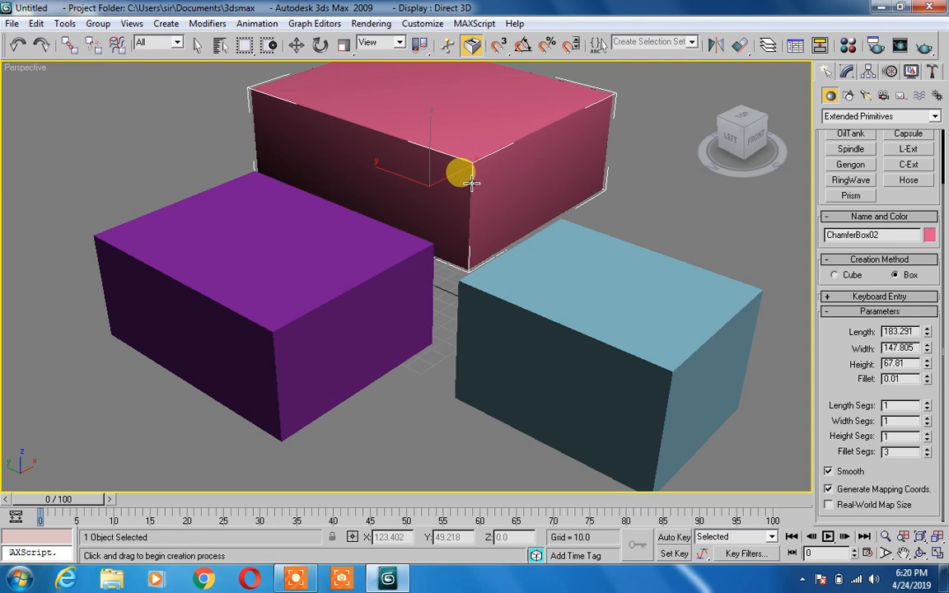
pyautogui.rightClick(472, 183)
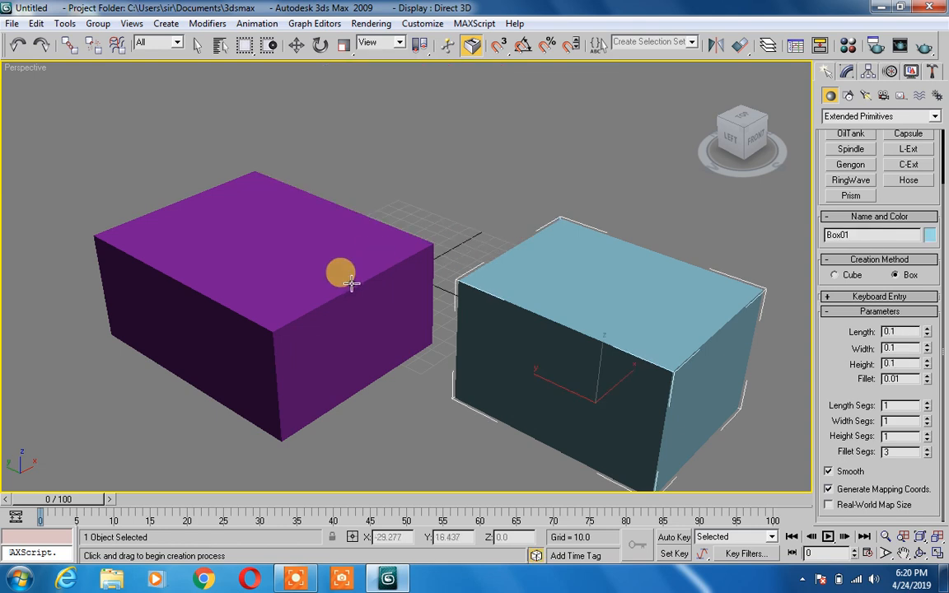
# Select all objects in the scene and delete them
pyautogui.hotkey('ctrl', 'a')
pyautogui.press('Delete')
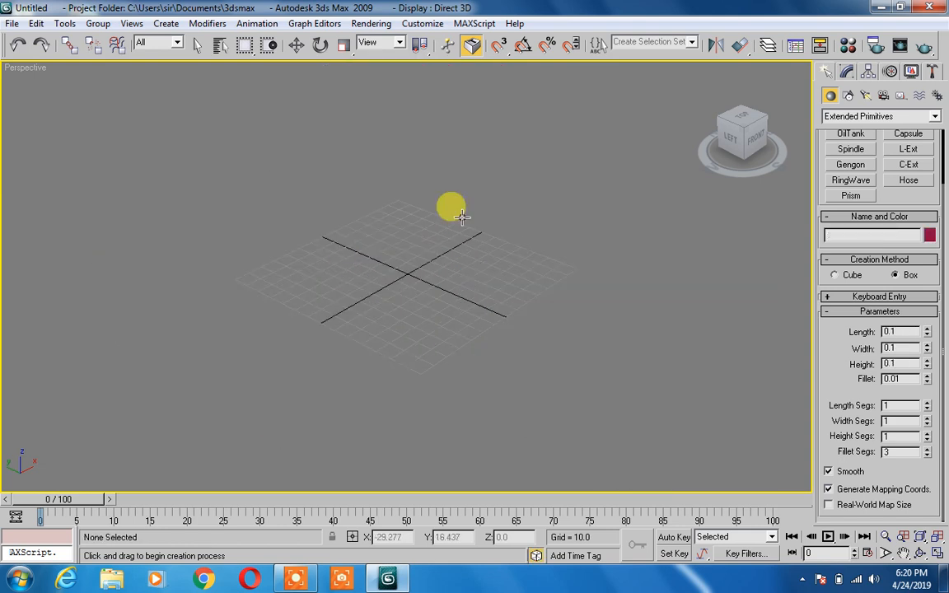
# Create a ChamferBox about 59.3 long, 43.5 wide and 32.1 high with rounded edges of about 8.3 fillet
pyautogui.scroll(5, 887, 172)
pyautogui.scroll(3, 888, 172)
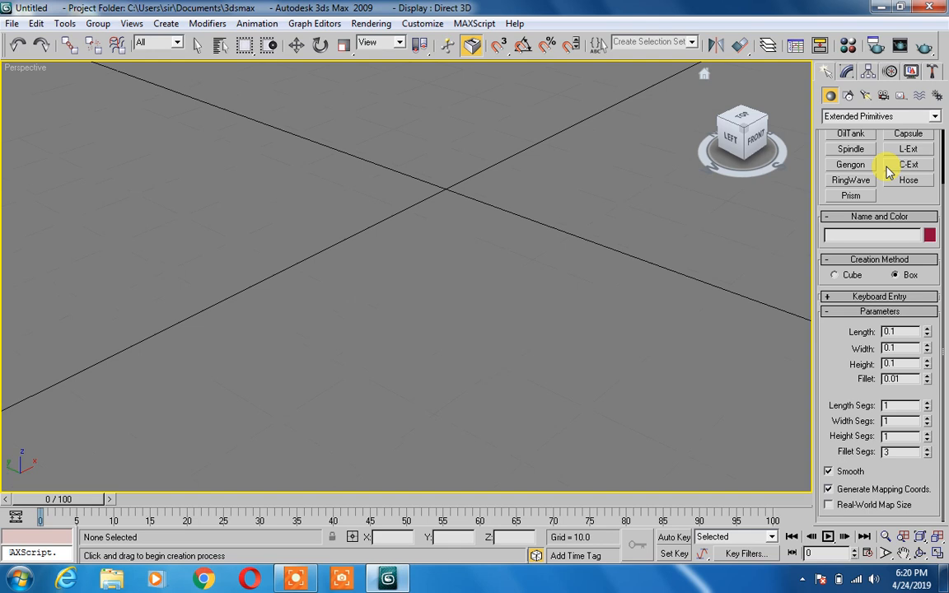
pyautogui.click(890, 166)
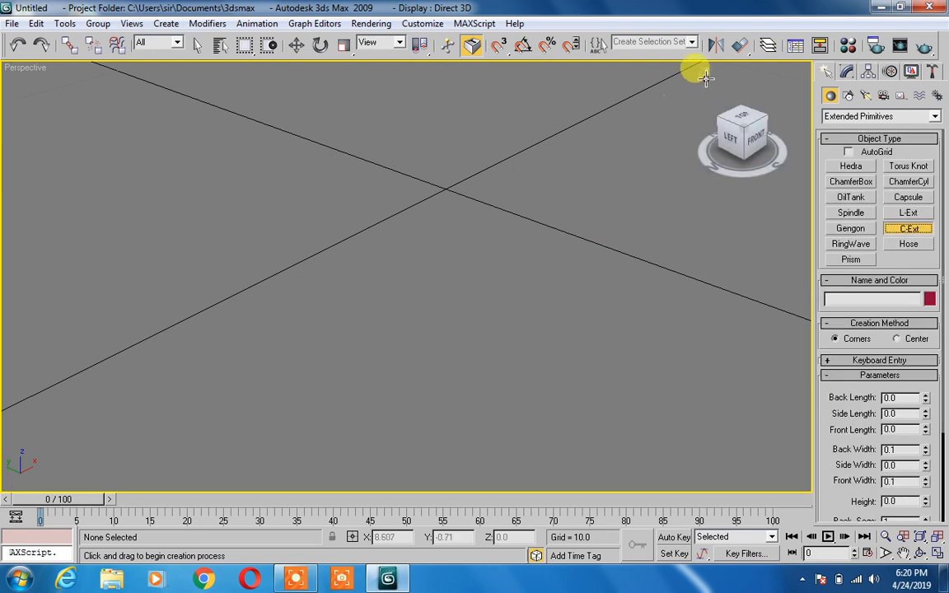
pyautogui.scroll(-4, 705, 73)
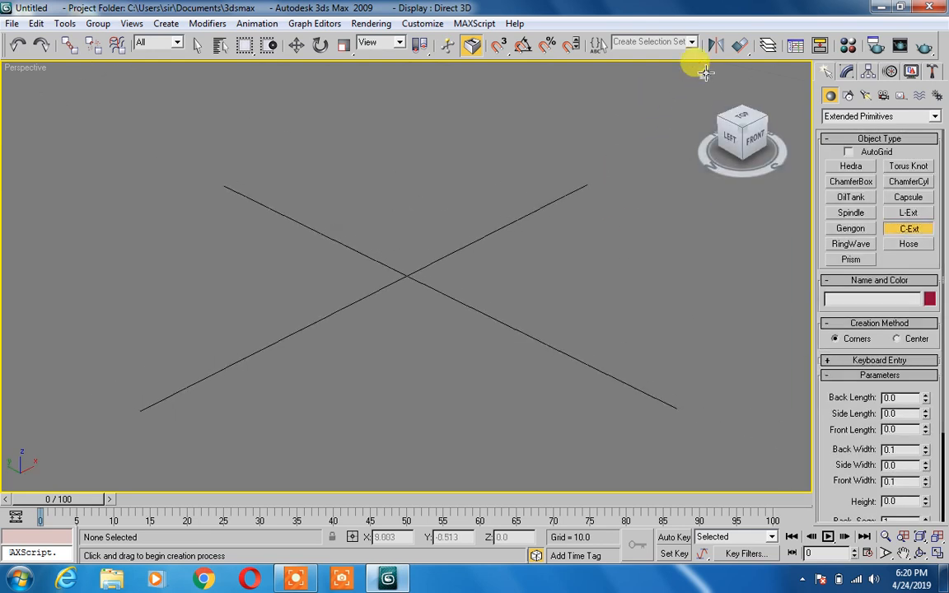
pyautogui.click(857, 183)
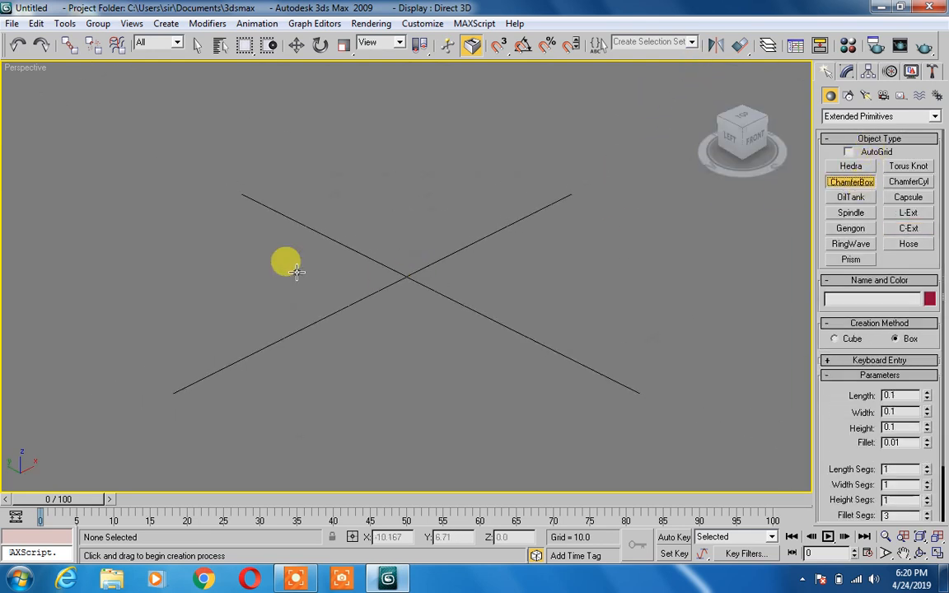
pyautogui.moveTo(264, 297); pyautogui.dragTo(565, 323)
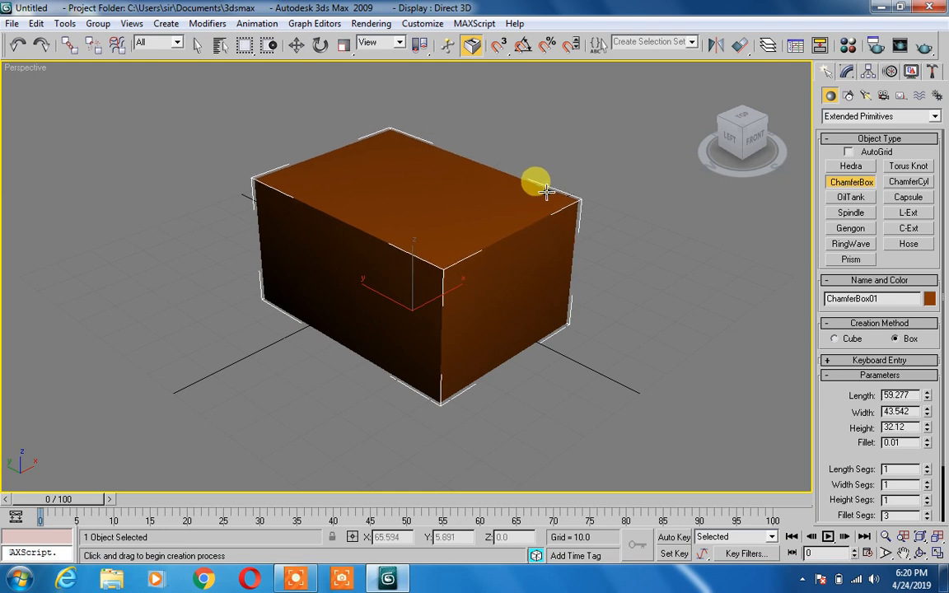
pyautogui.click(546, 192)
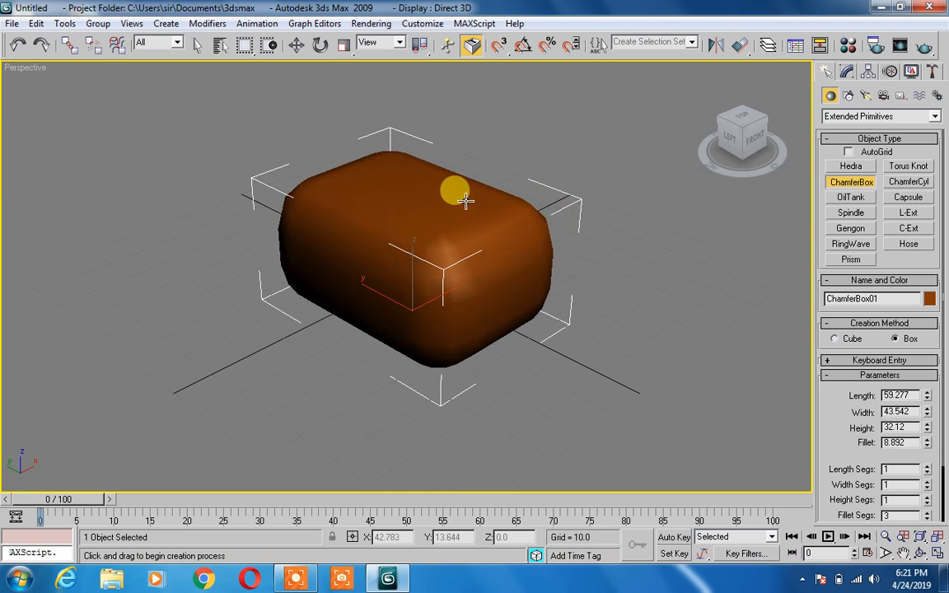
pyautogui.click(484, 230)
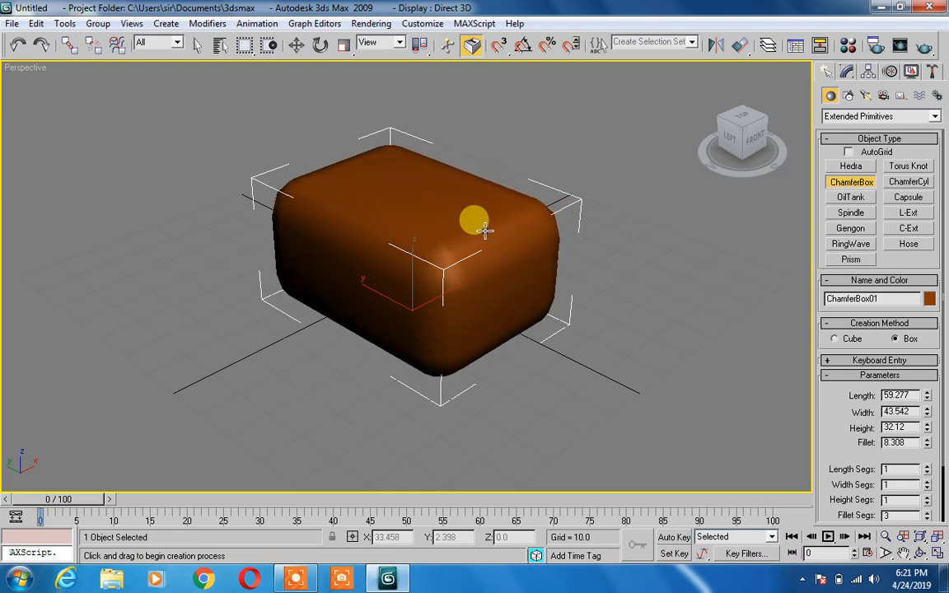
# Delete the rounded chamfer box
pyautogui.click(296, 48)
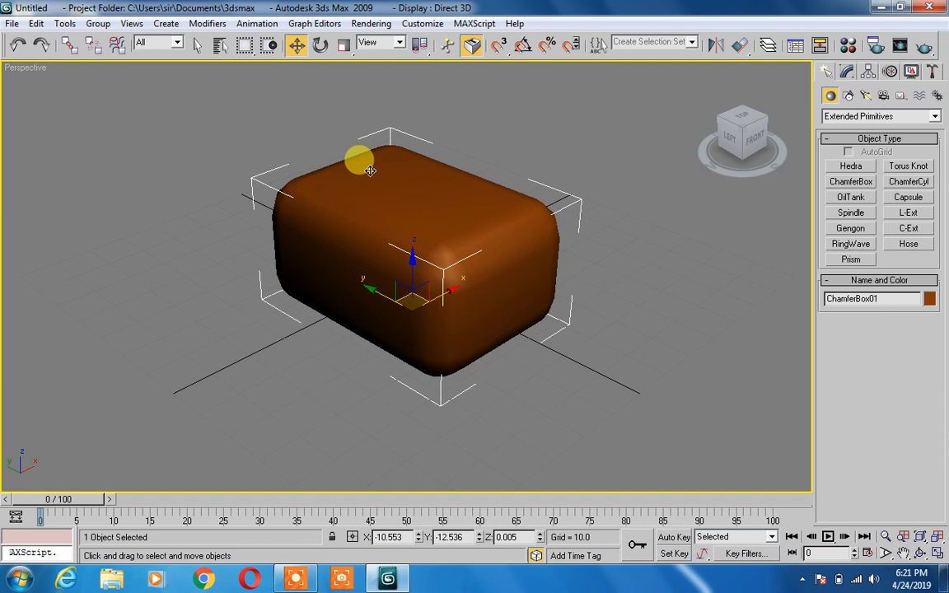
pyautogui.press('Delete')
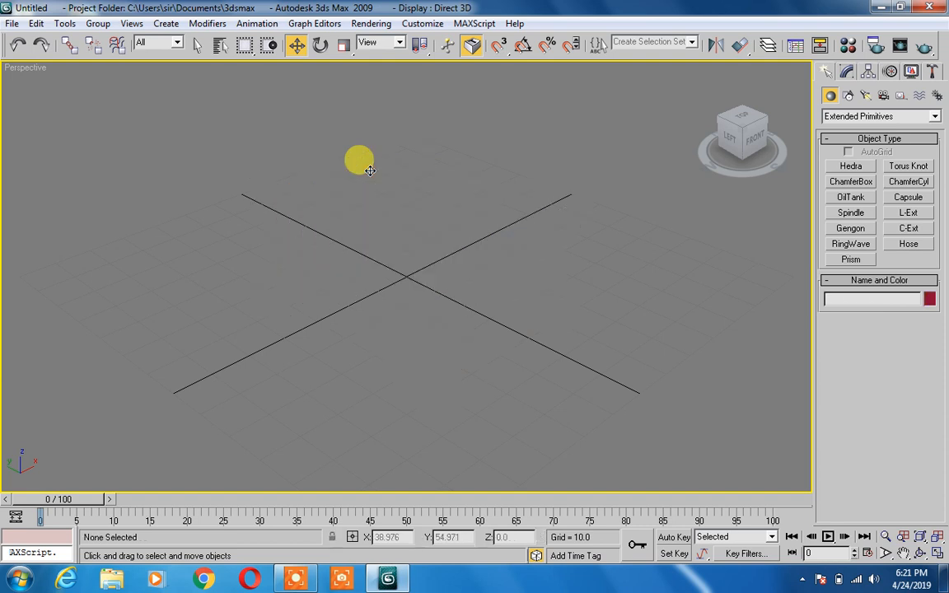
# Create a ChamferBox about 78.6 long, 38.7 wide and 5.4 high with a fillet of about 2.8
pyautogui.click(851, 182)
pyautogui.click(247, 262)
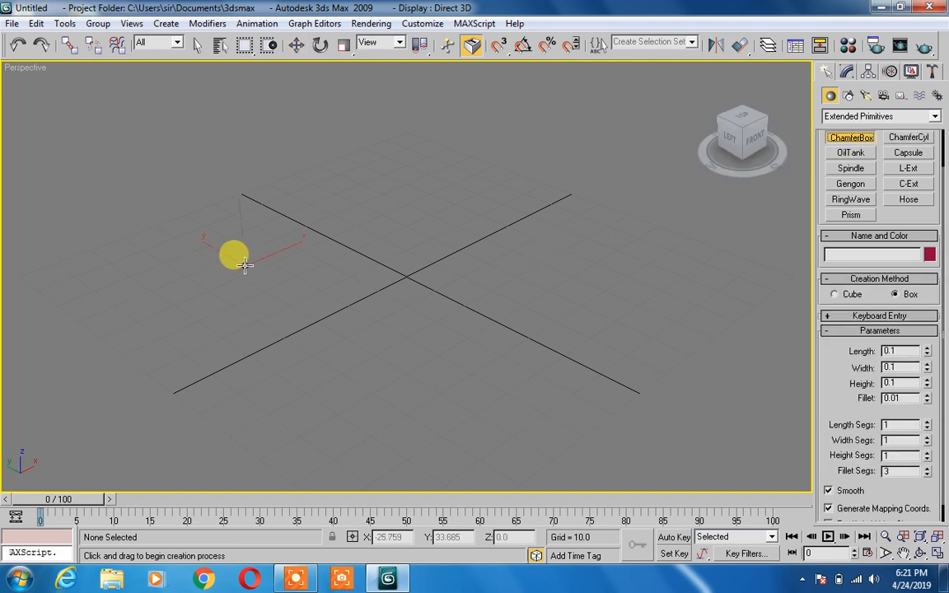
pyautogui.moveTo(414, 352); pyautogui.dragTo(320, 471)
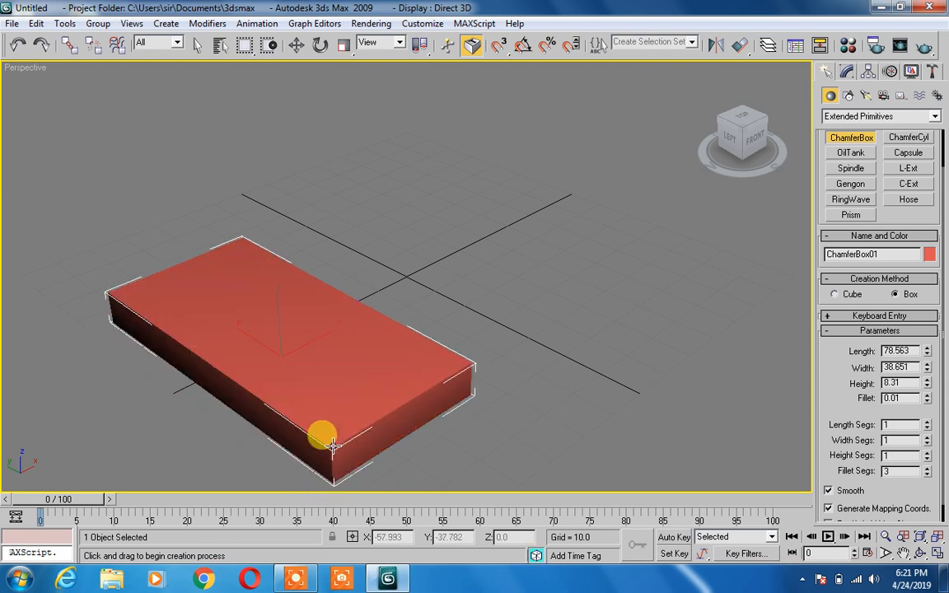
pyautogui.click(333, 461)
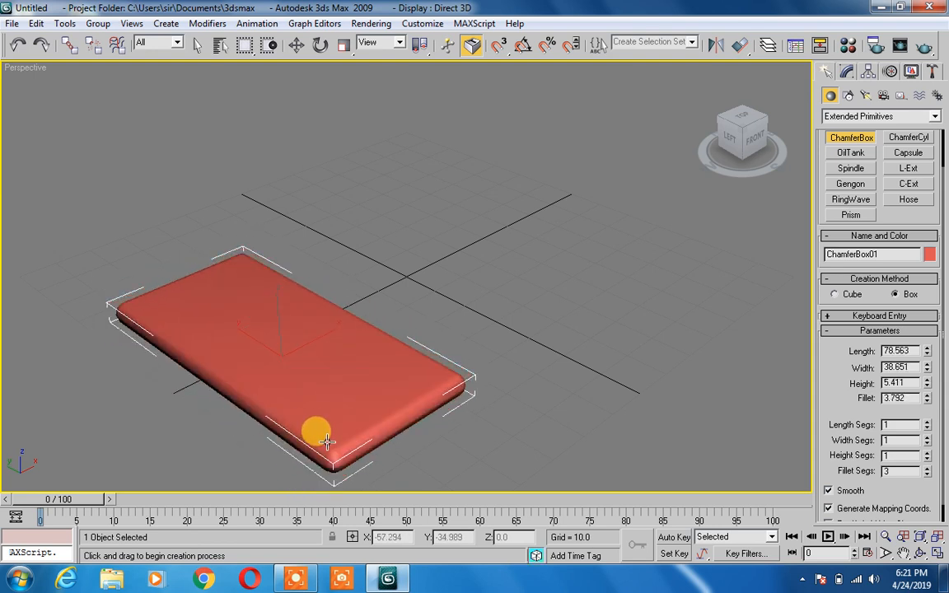
pyautogui.click(318, 435)
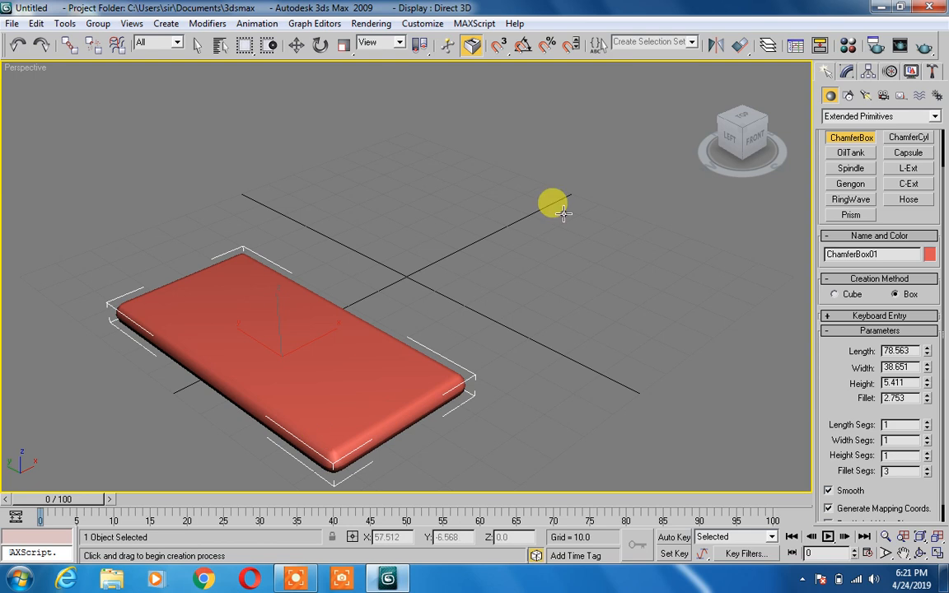
# Undo the flat ChamferBox's creation and decline to resave the autobackup file
pyautogui.hotkey('ctrl', 'z')
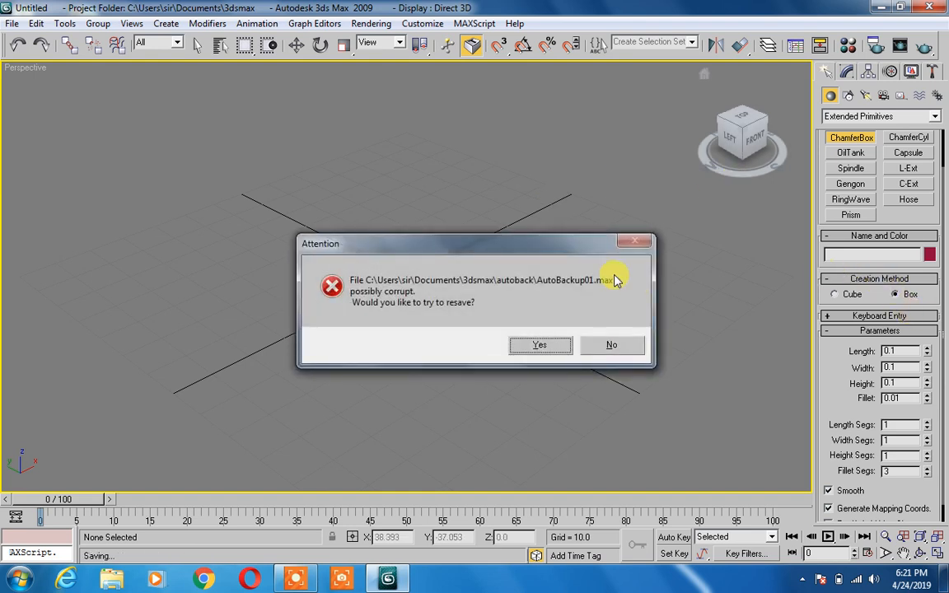
pyautogui.click(609, 346)
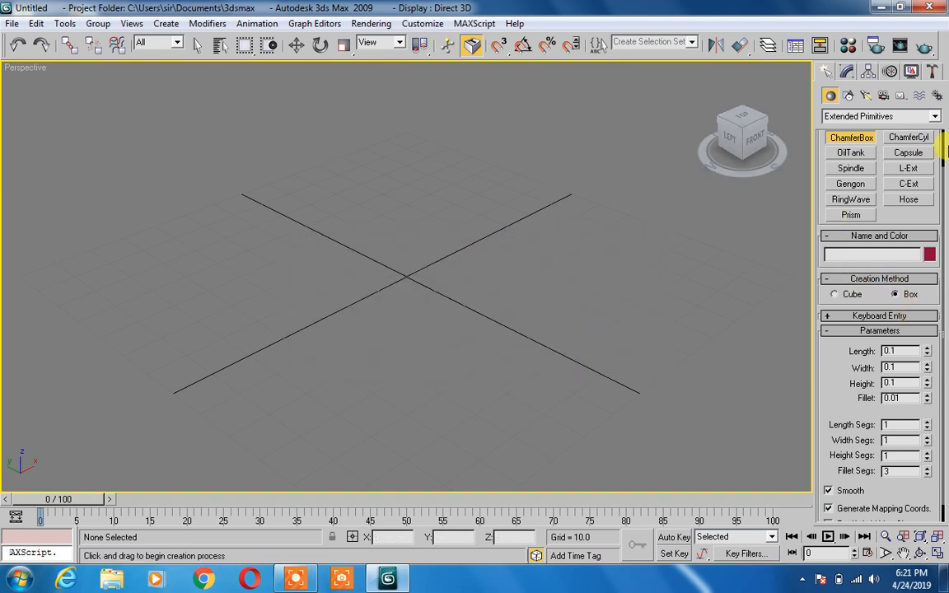
# Create a ChamferCyl about 52.5 in radius and 44.7 high with a fillet of about 8.9, and delete it
pyautogui.scroll(2, 945, 156)
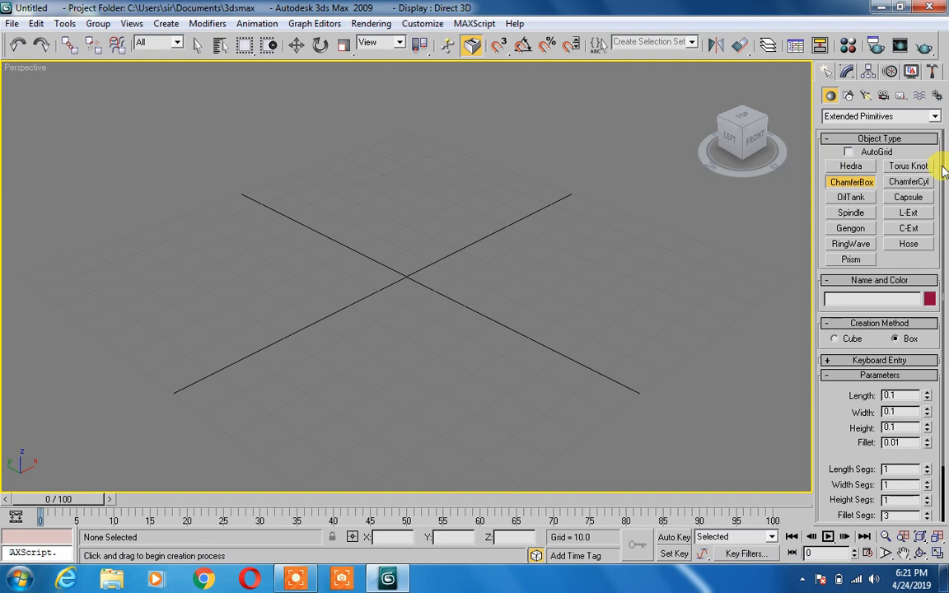
pyautogui.click(897, 186)
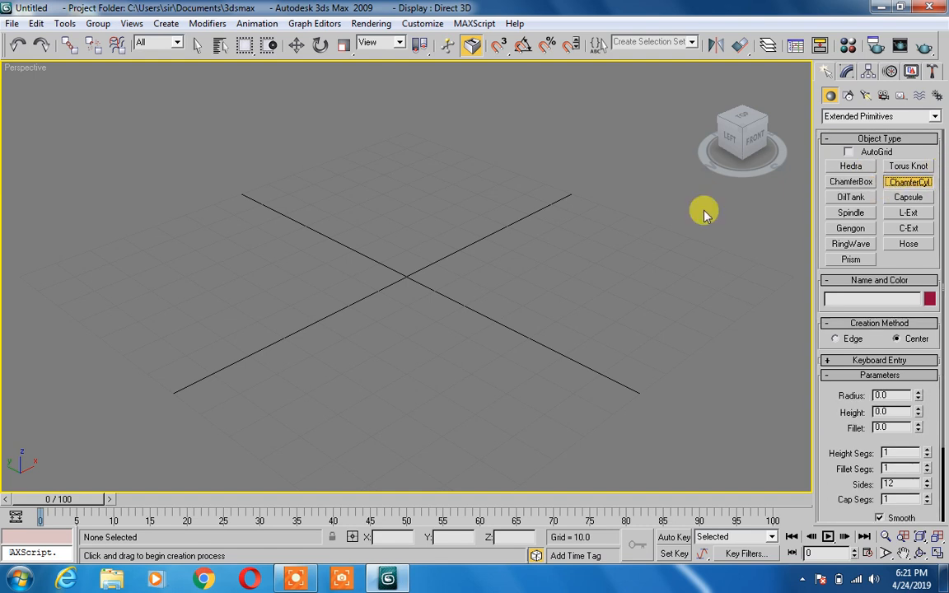
pyautogui.moveTo(318, 283); pyautogui.dragTo(413, 396)
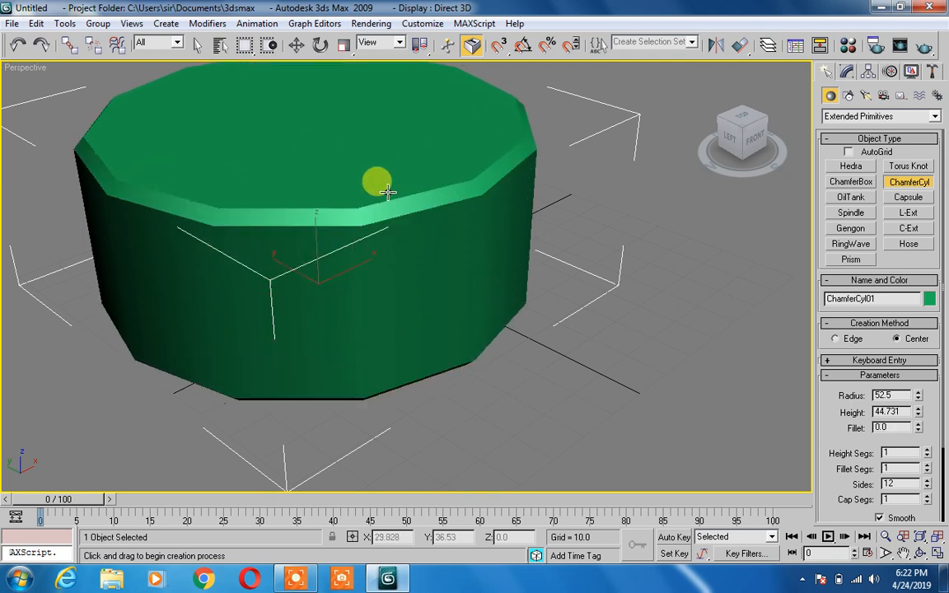
pyautogui.click(373, 165)
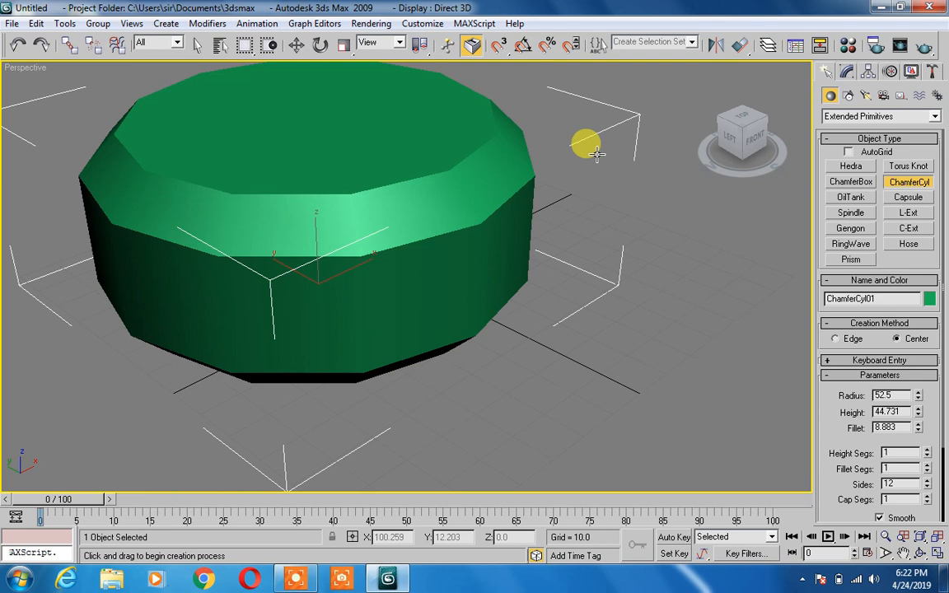
pyautogui.press('Delete')
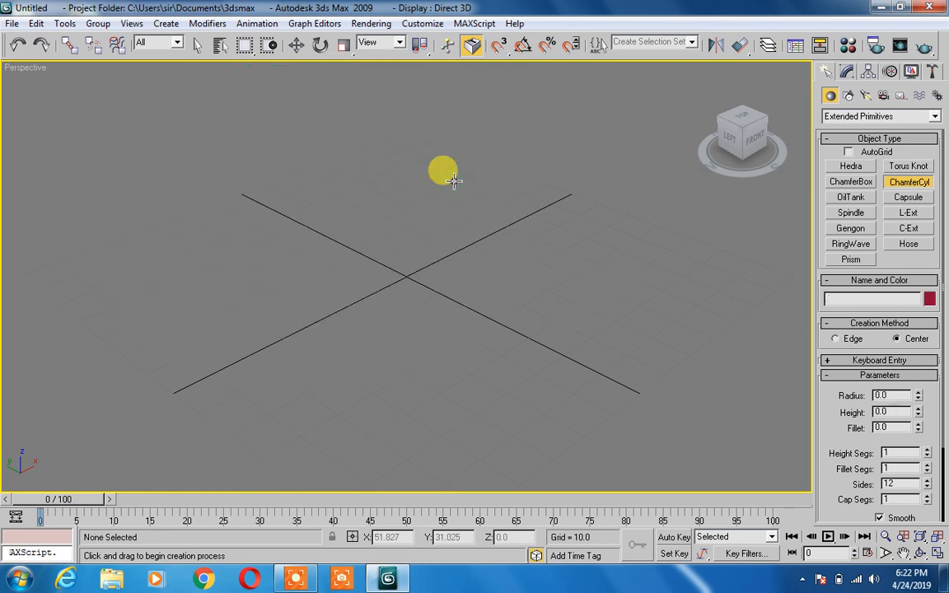
# Create an OilTank about 15.5 in radius and 57.4 high with a cap height of about 15.4, and delete it
pyautogui.click(849, 198)
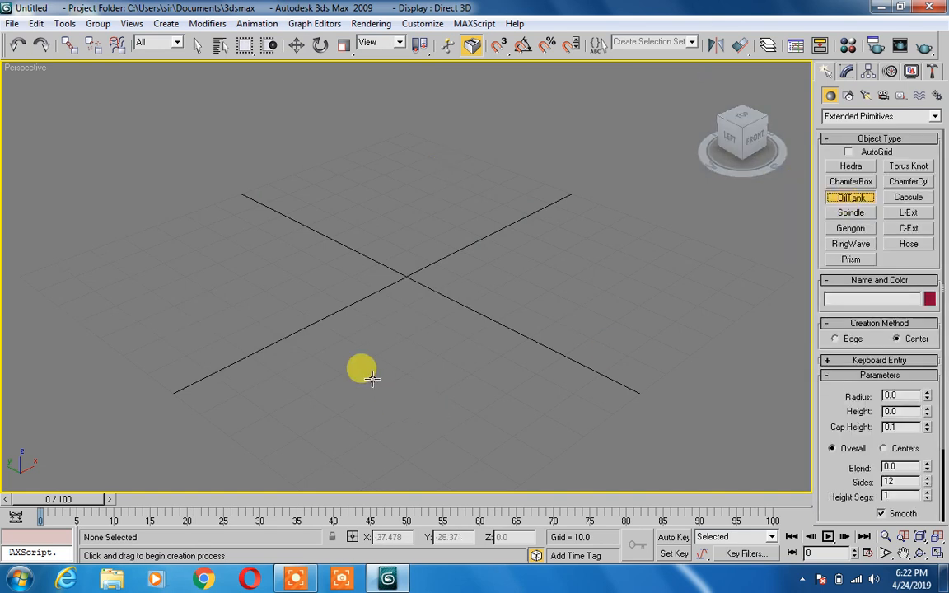
pyautogui.click(362, 368)
pyautogui.moveTo(362, 367); pyautogui.dragTo(377, 394)
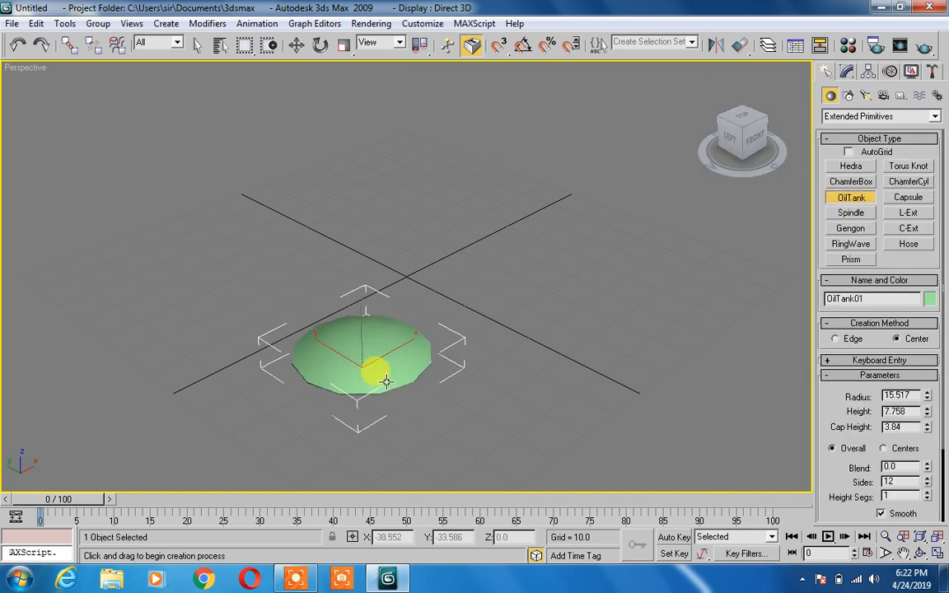
pyautogui.click(361, 162)
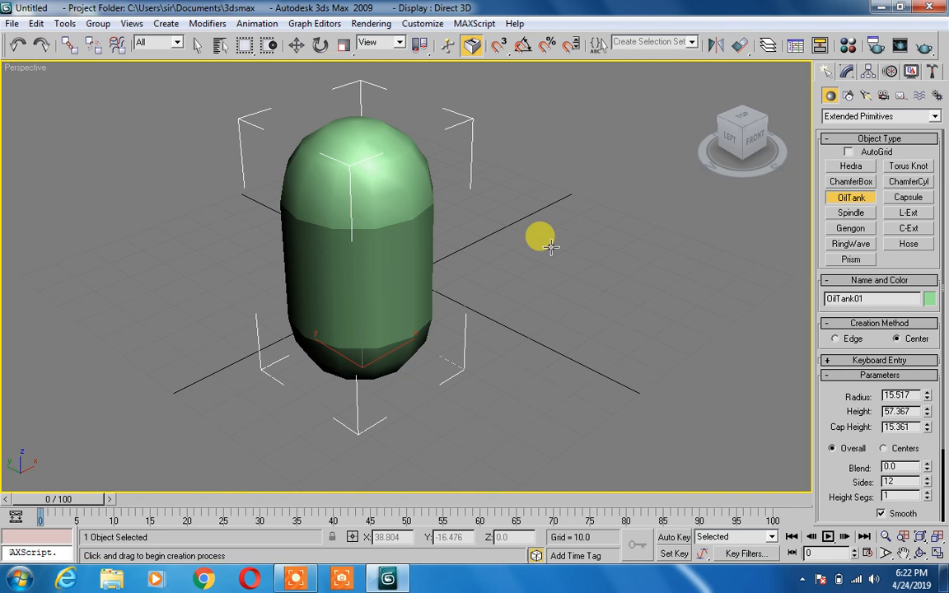
pyautogui.press('Delete')
# Create a Capsule about 6 in radius and 34 high near the grid centre, and delete it
pyautogui.click(908, 197)
pyautogui.moveTo(401, 346); pyautogui.dragTo(406, 320)
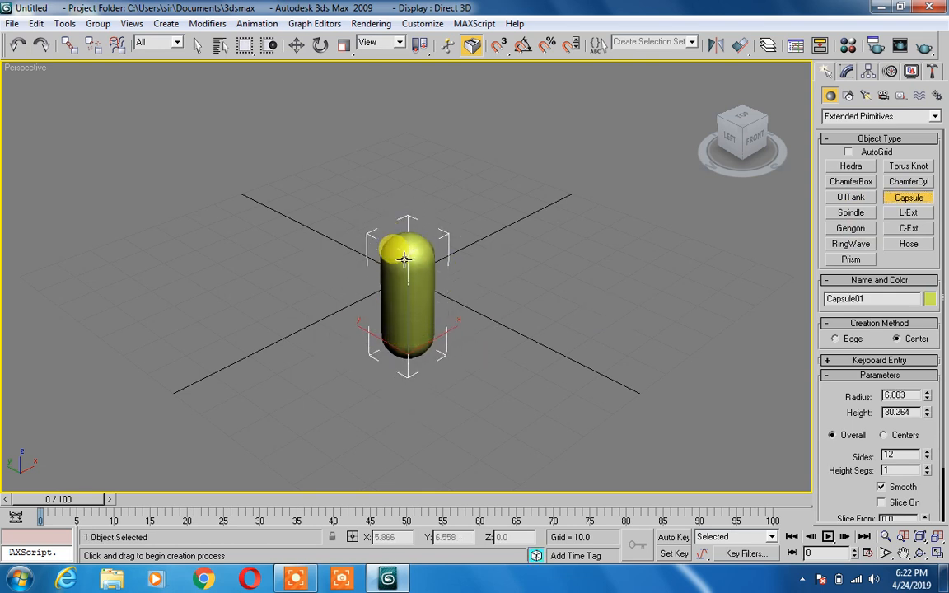
pyautogui.click(460, 238)
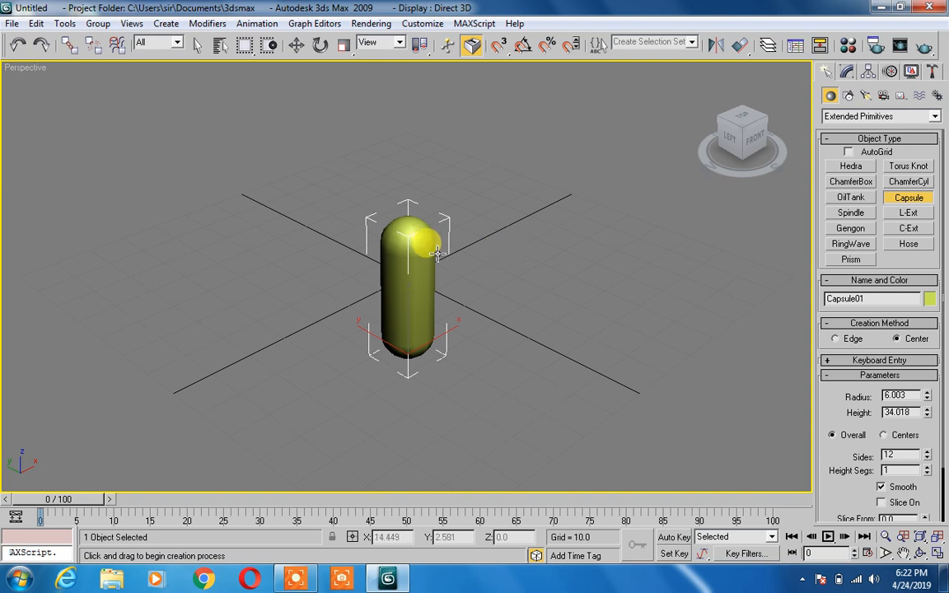
pyautogui.press('Delete')
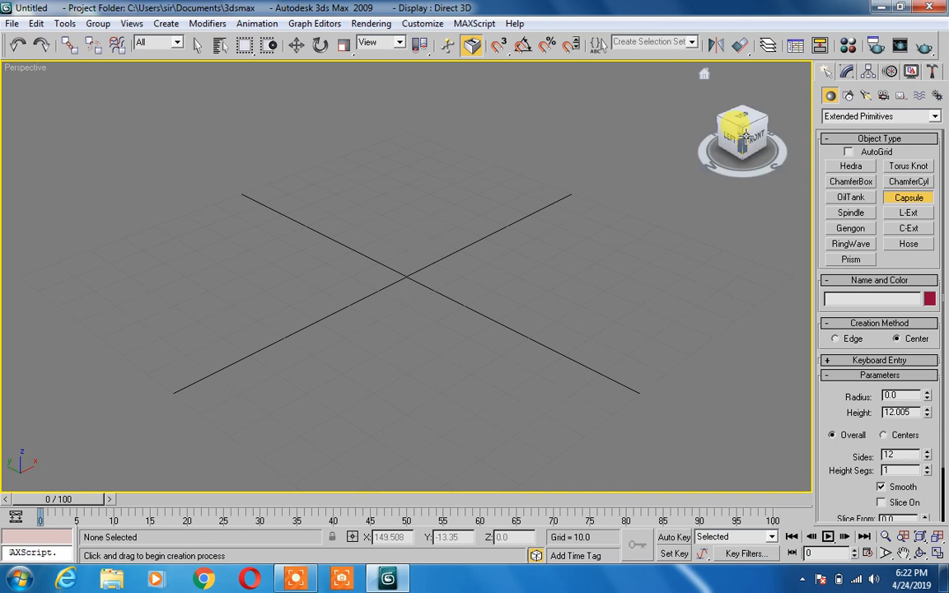
# Create a Spindle about 27.4 in radius and 45.4 high with a cap height of about 15.6, and delete it
pyautogui.click(852, 214)
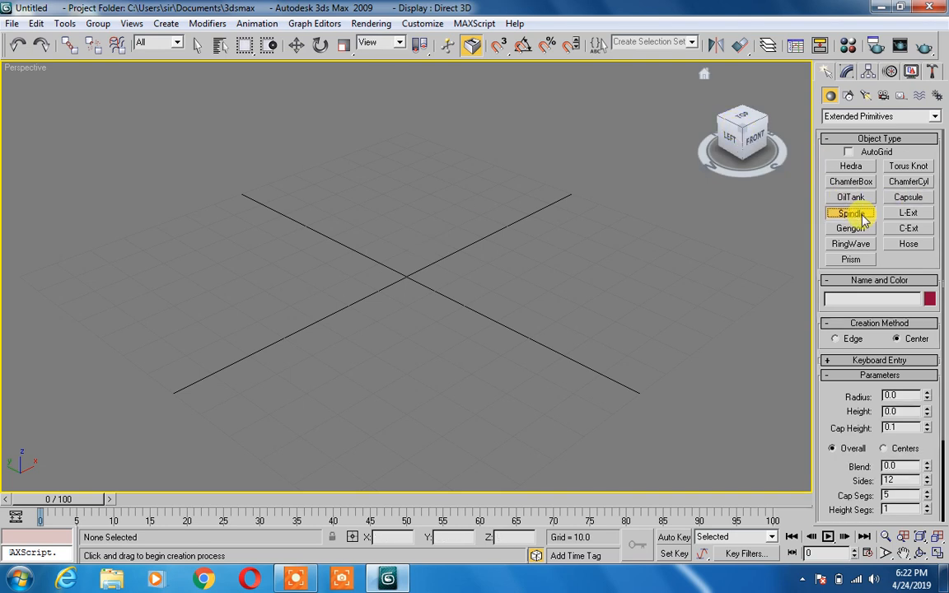
pyautogui.click(394, 323)
pyautogui.moveTo(396, 329); pyautogui.dragTo(412, 364)
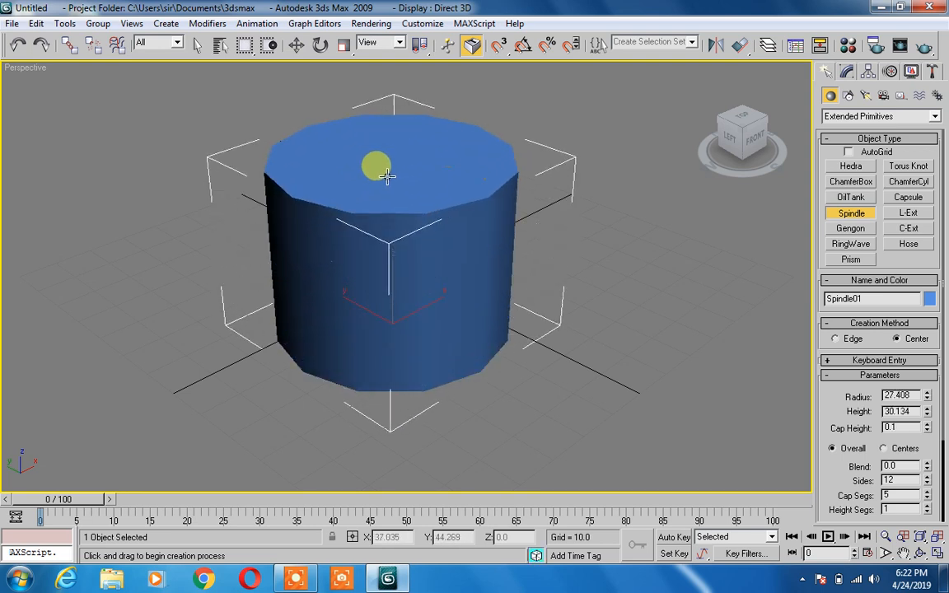
pyautogui.click(388, 178)
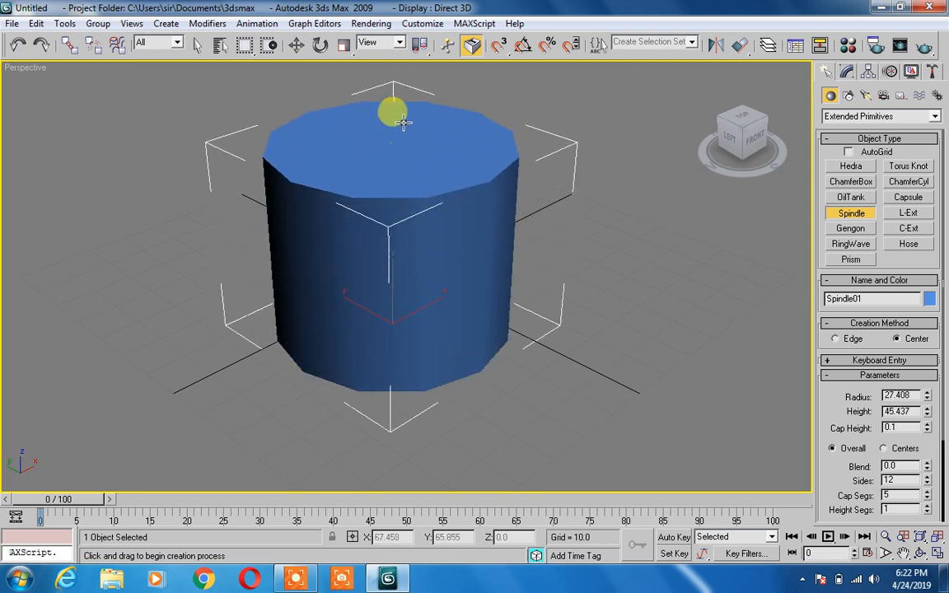
pyautogui.click(361, 65)
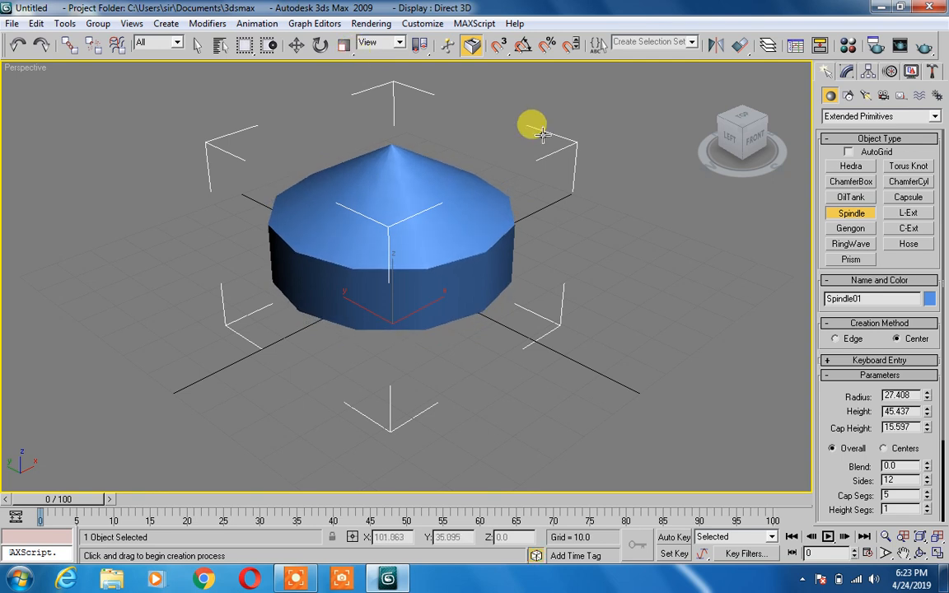
pyautogui.press('Delete')
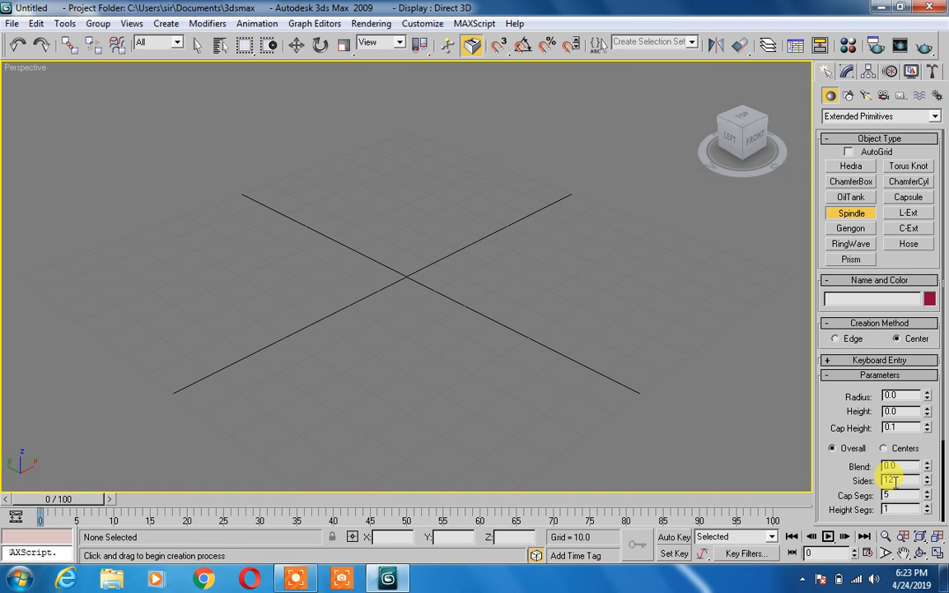
# Create an L-Ext with side length about -91, front length 116.7, both widths 3.1 and height 51.8, and remove it
pyautogui.click(905, 214)
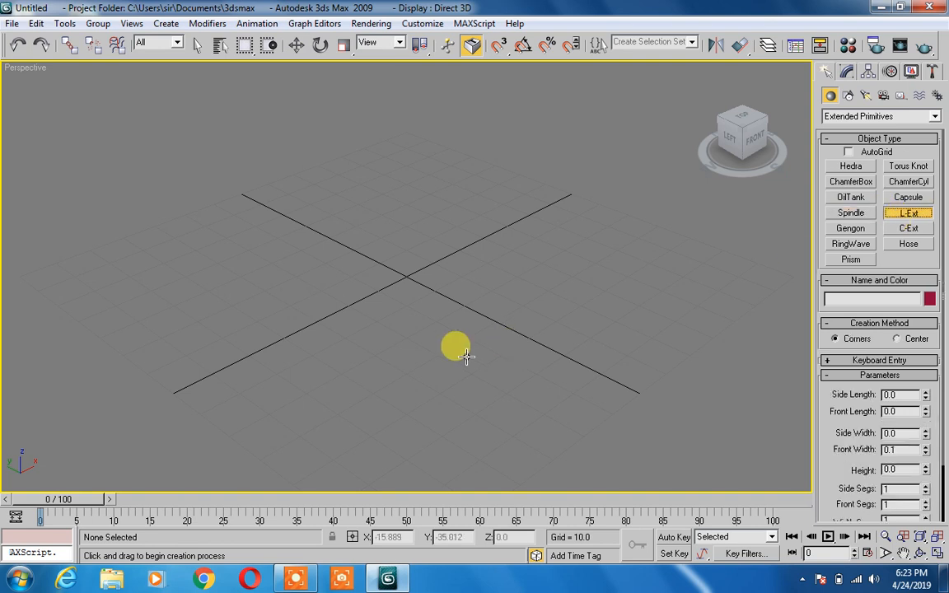
pyautogui.moveTo(206, 330); pyautogui.dragTo(806, 291)
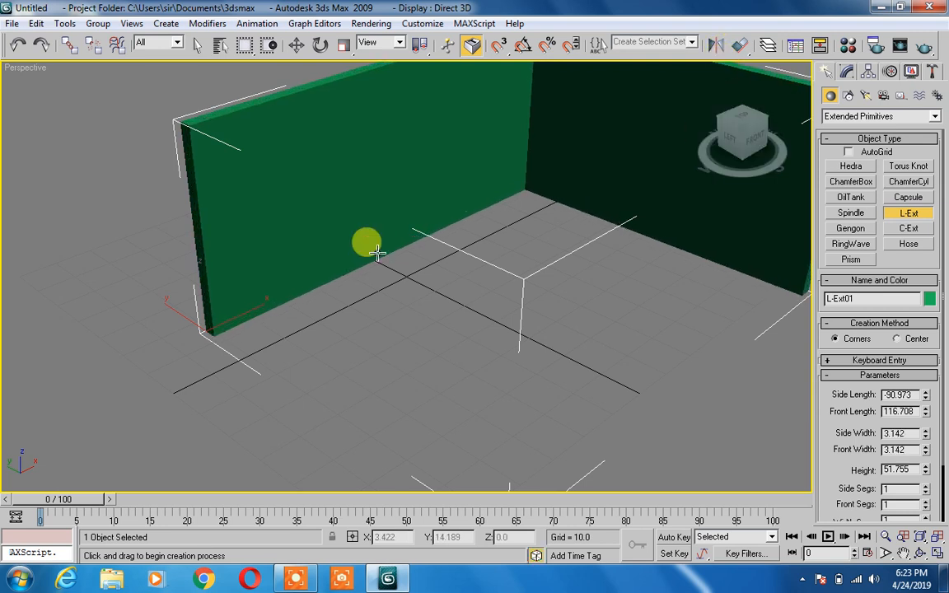
pyautogui.scroll(-5, 377, 253)
pyautogui.scroll(4, 377, 251)
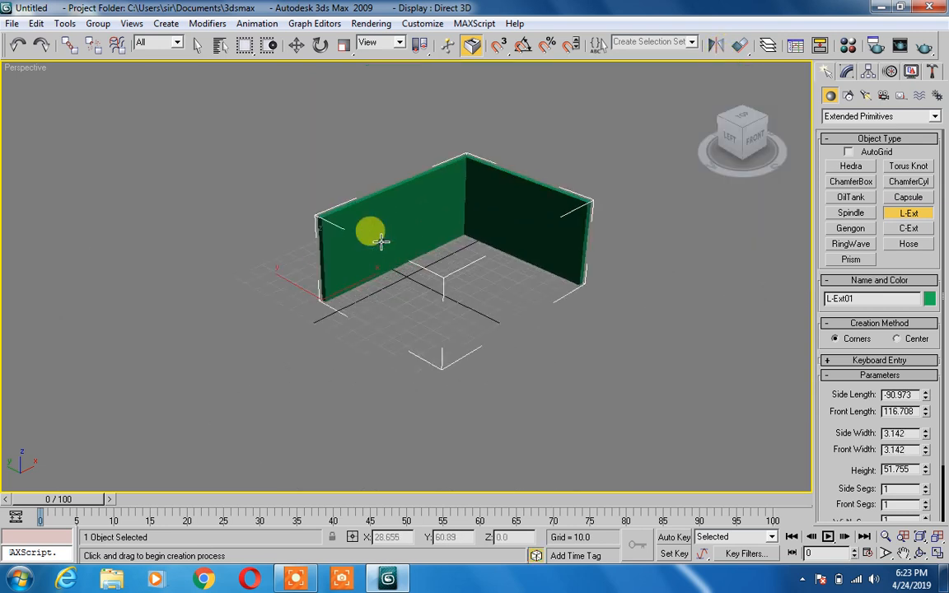
pyautogui.rightClick(381, 240)
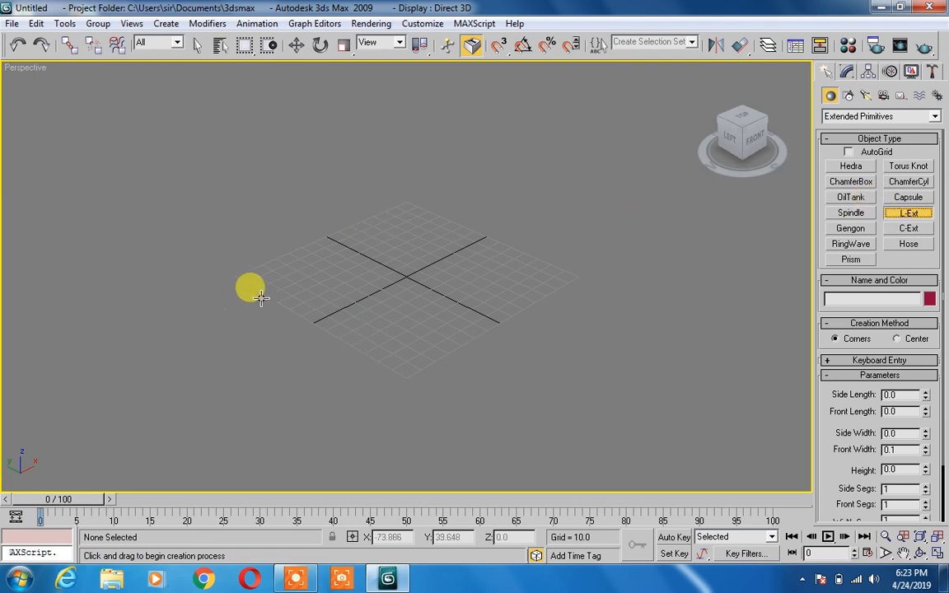
# Create an L-Ext with side length about 176.3, front length 179.5, both widths 8 and height 42.6, inspect it from behind and delete it
pyautogui.moveTo(261, 298); pyautogui.dragTo(305, 130)
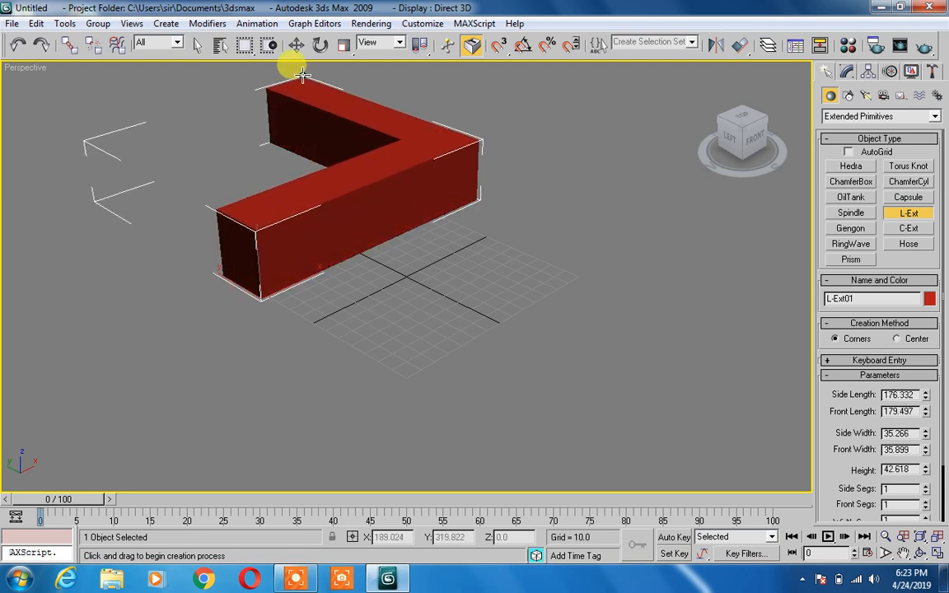
pyautogui.click(304, 74)
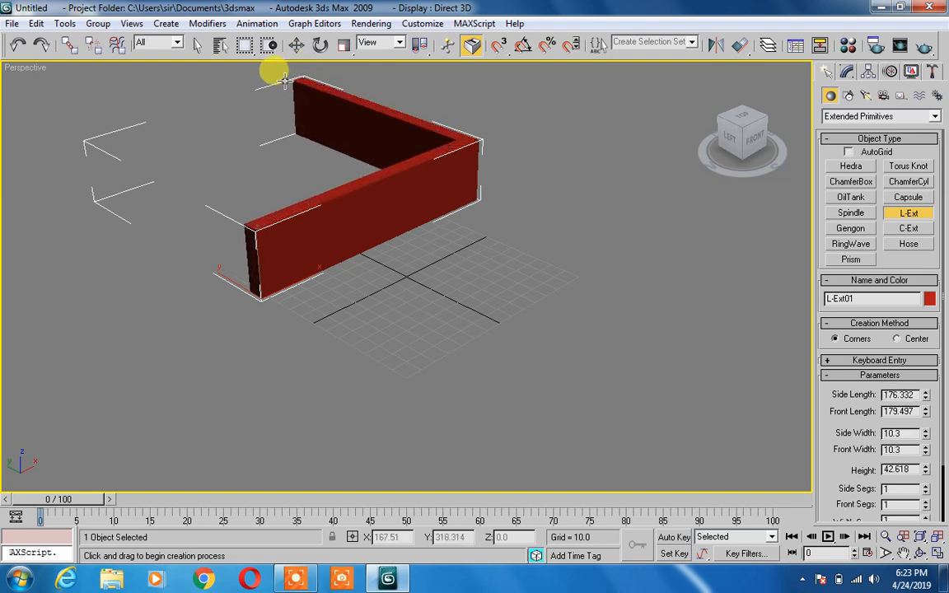
pyautogui.click(288, 82)
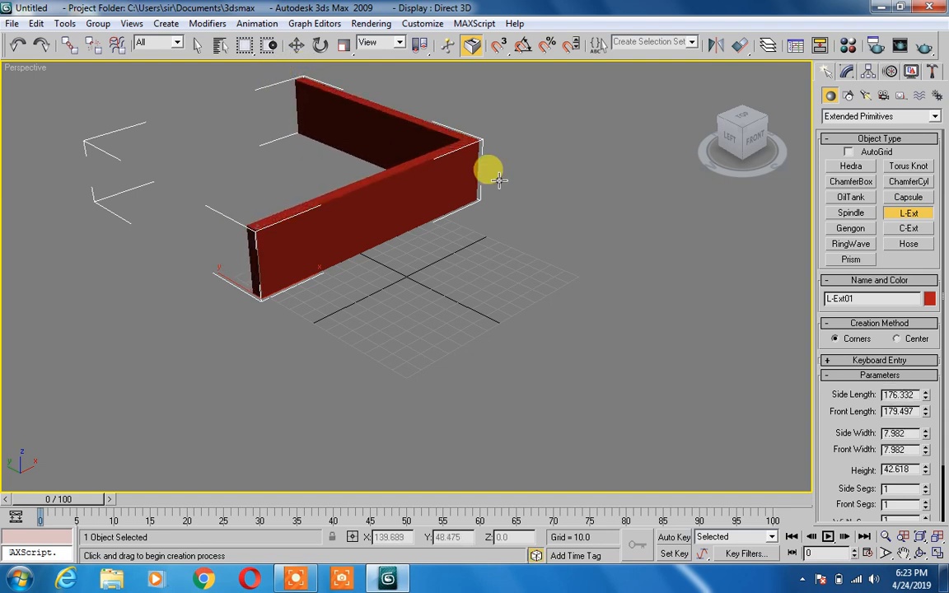
pyautogui.moveTo(776, 165); pyautogui.dragTo(721, 106)
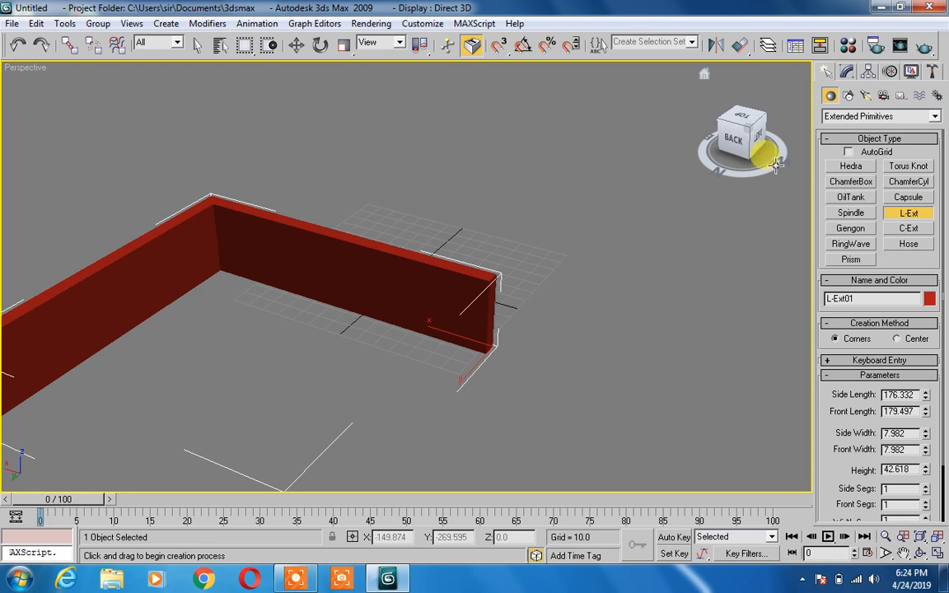
pyautogui.press('Delete')
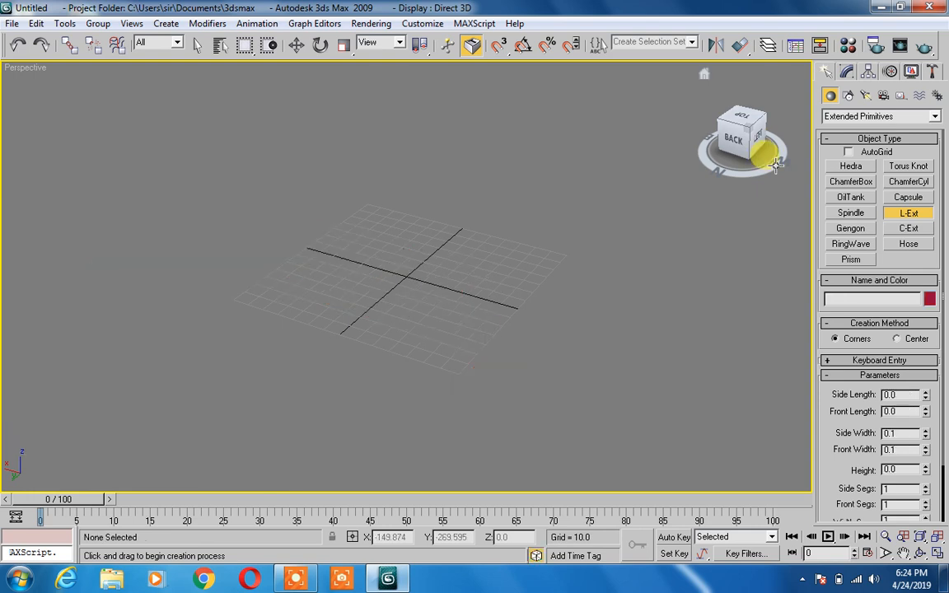
# Create a five-sided Gengon about 76 in radius and 83.3 high with a fillet of about 17.2, and undo its creation
pyautogui.click(862, 232)
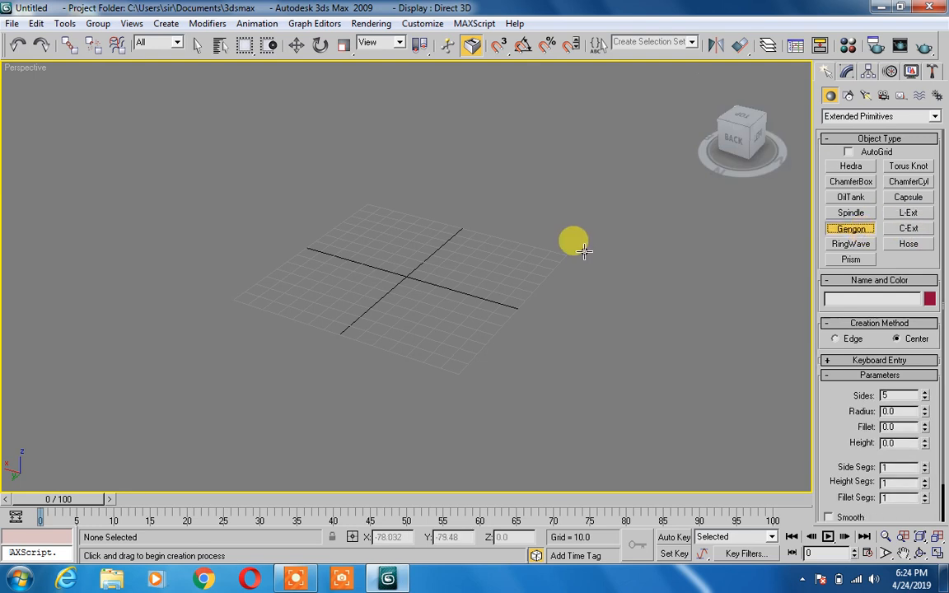
pyautogui.moveTo(398, 268); pyautogui.dragTo(414, 323)
pyautogui.click(402, 169)
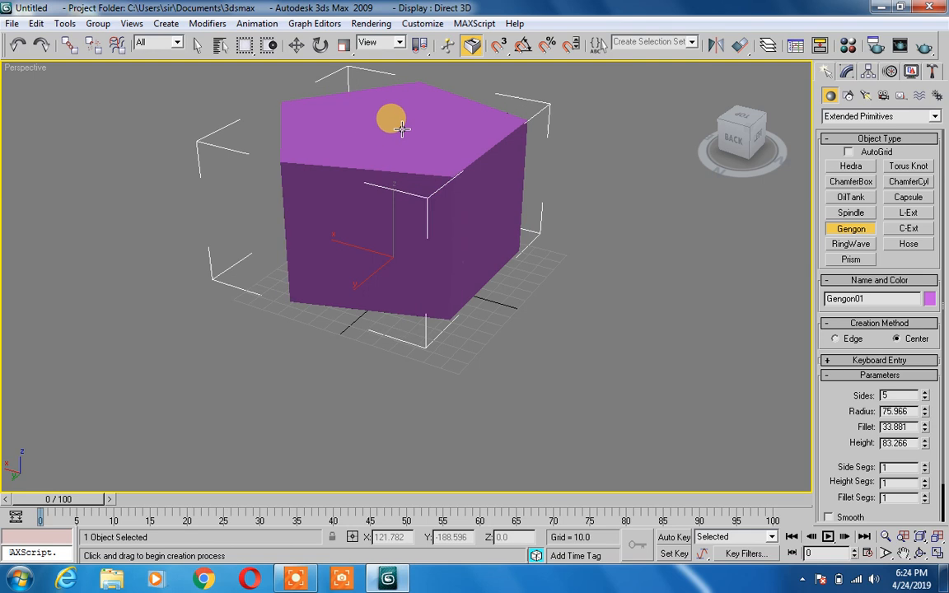
pyautogui.click(337, 146)
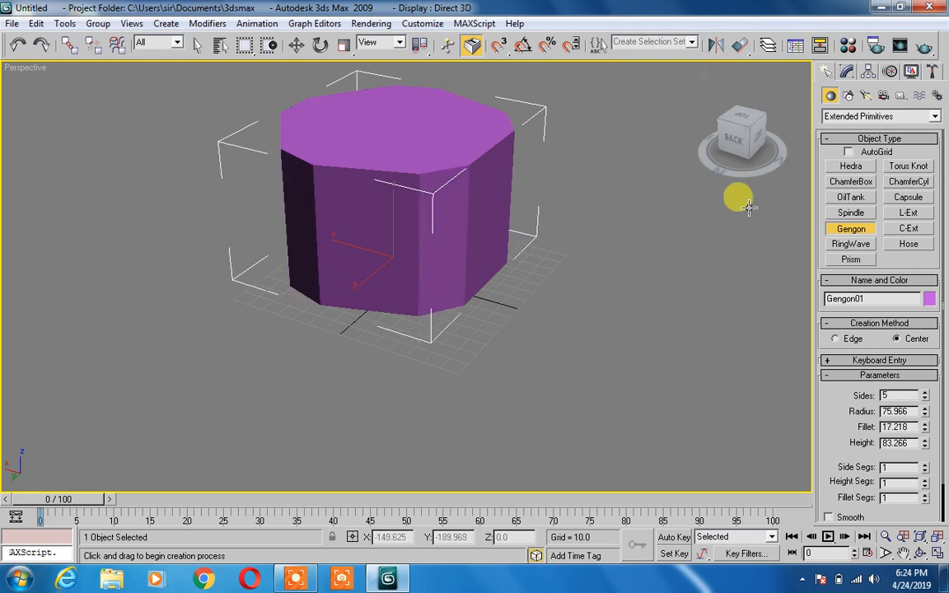
pyautogui.hotkey('ctrl', 'z')
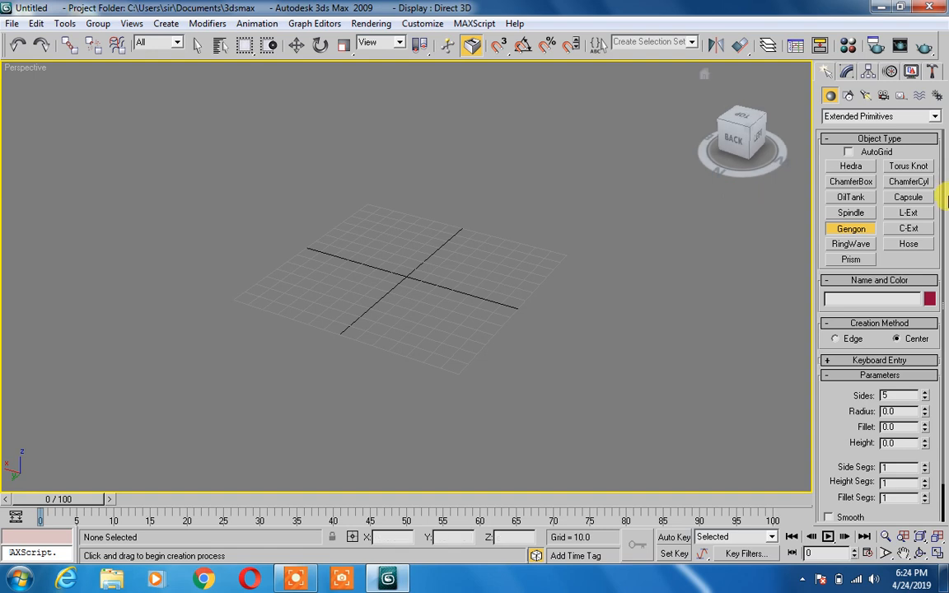
# Create a C-Ext with back and front lengths about 207.5, side length -283.6, all widths 6.2 and height 18.3, and undo its creation
pyautogui.click(914, 230)
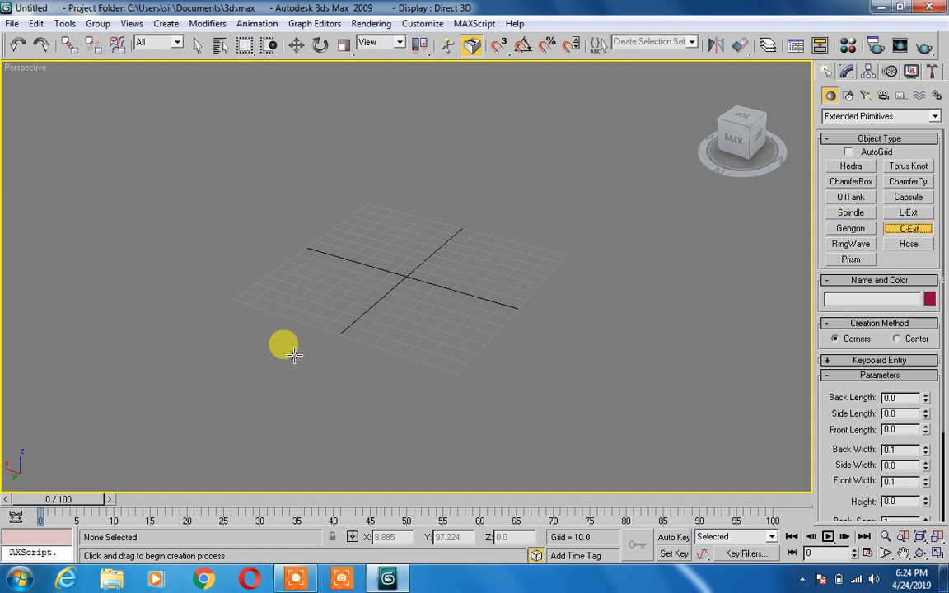
pyautogui.moveTo(294, 339); pyautogui.dragTo(281, 86)
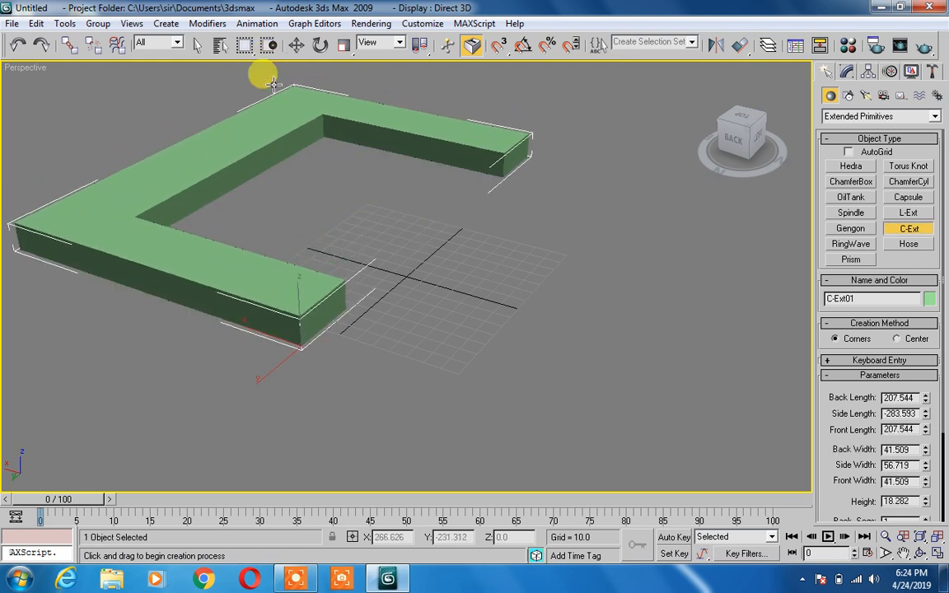
pyautogui.click(272, 82)
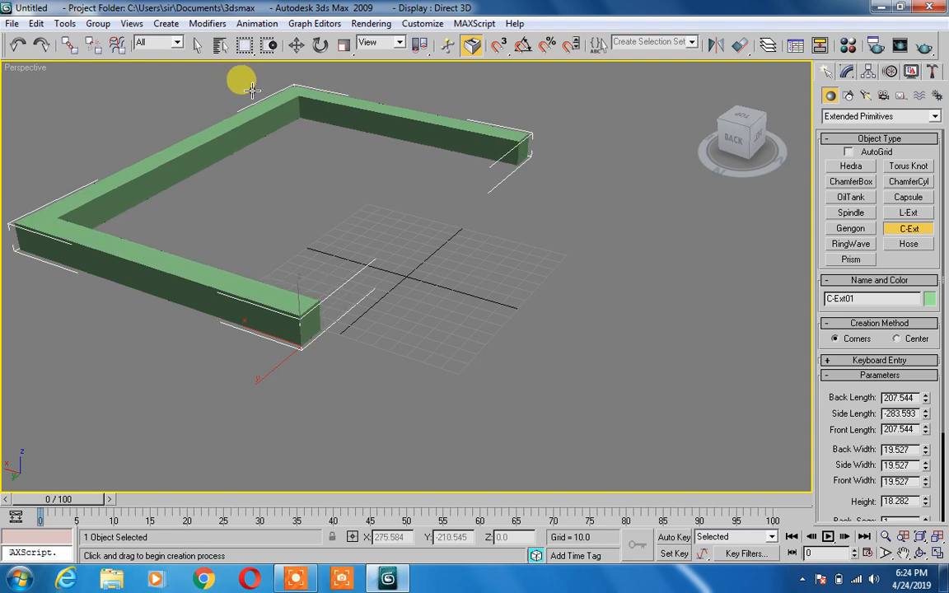
pyautogui.click(290, 114)
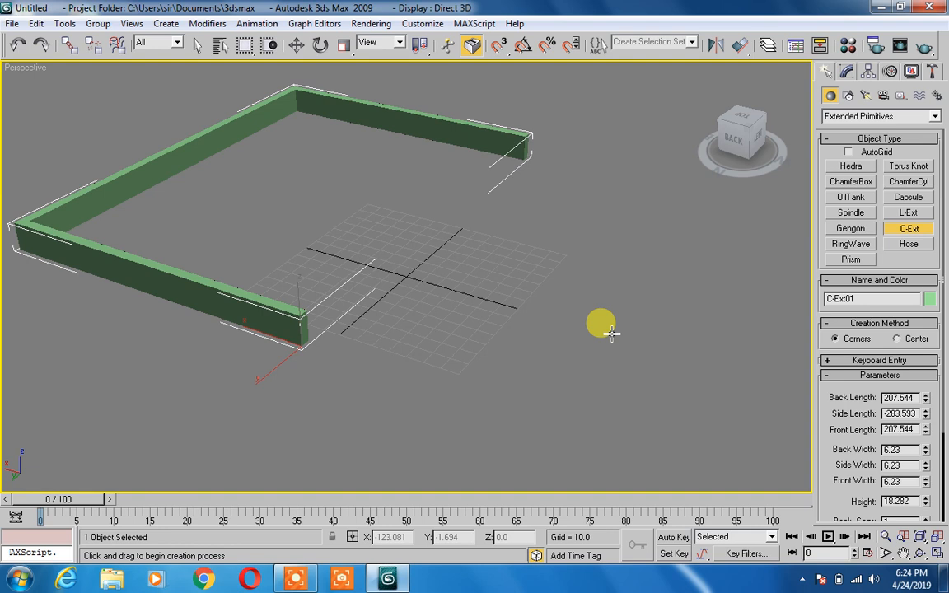
pyautogui.hotkey('ctrl', 'z')
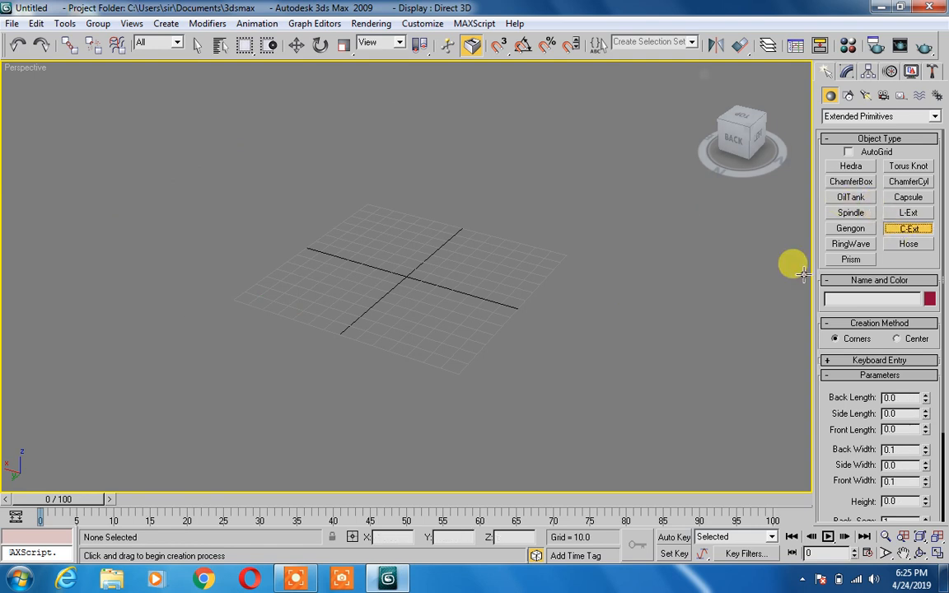
# Create a C-Ext with back and front lengths about -128.2, side length -120.4, all widths 4.3 and height 83.8, and remove it
pyautogui.moveTo(292, 312); pyautogui.dragTo(598, 272)
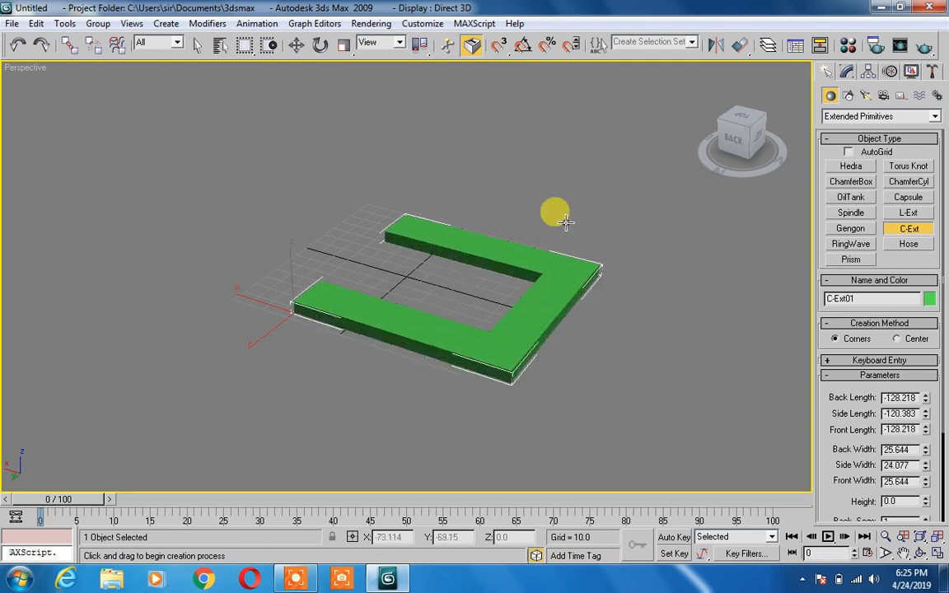
pyautogui.click(554, 128)
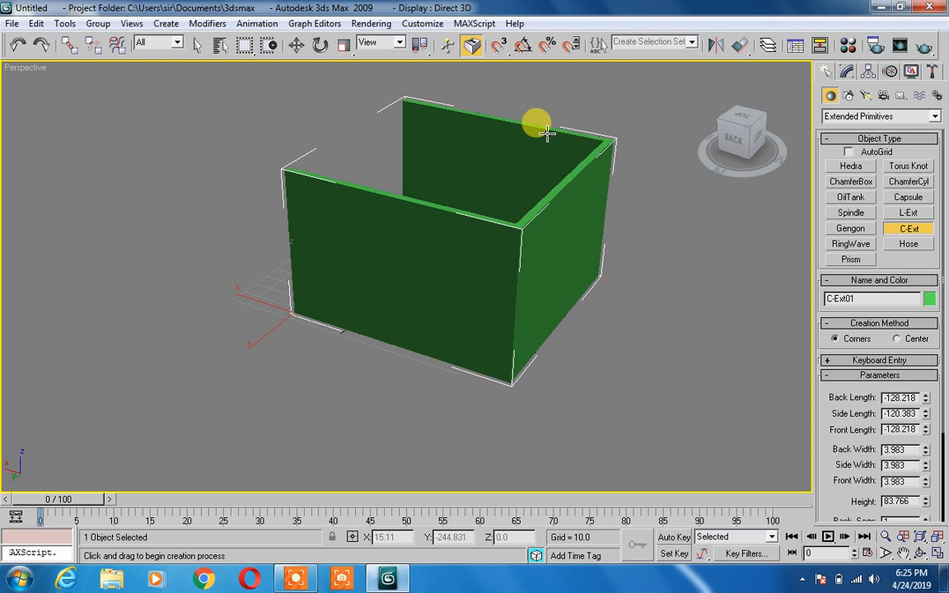
pyautogui.click(546, 134)
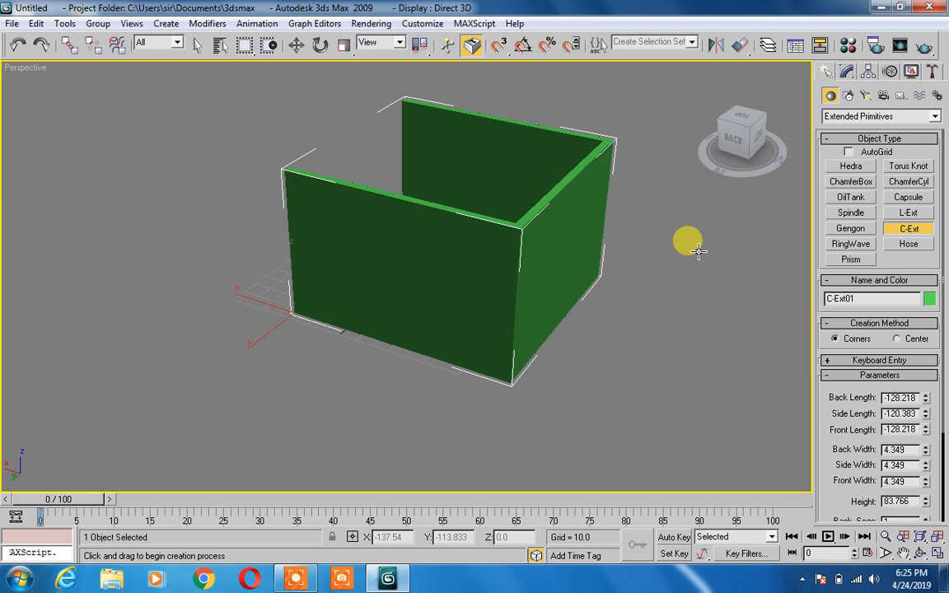
pyautogui.rightClick(697, 251)
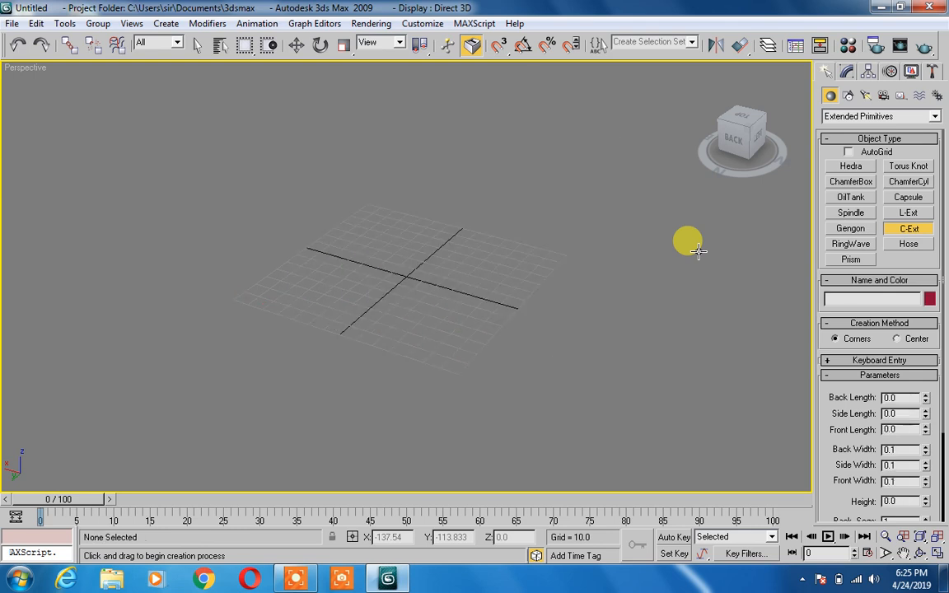
# Create a flat RingWave about 76.8 in radius with a ring width of about 37.2 and 200 sides on the grid
pyautogui.click(852, 246)
pyautogui.moveTo(346, 277); pyautogui.dragTo(428, 334)
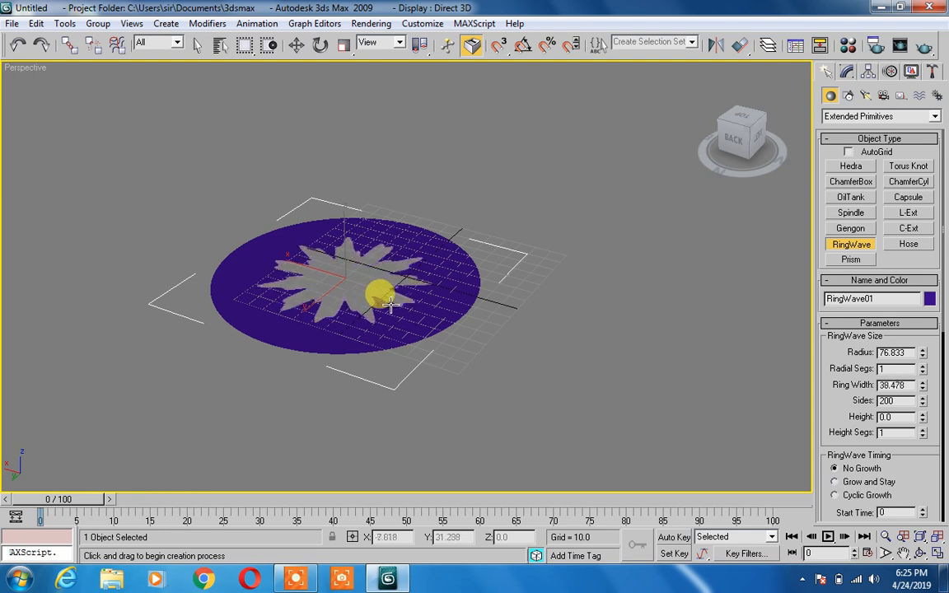
pyautogui.click(391, 304)
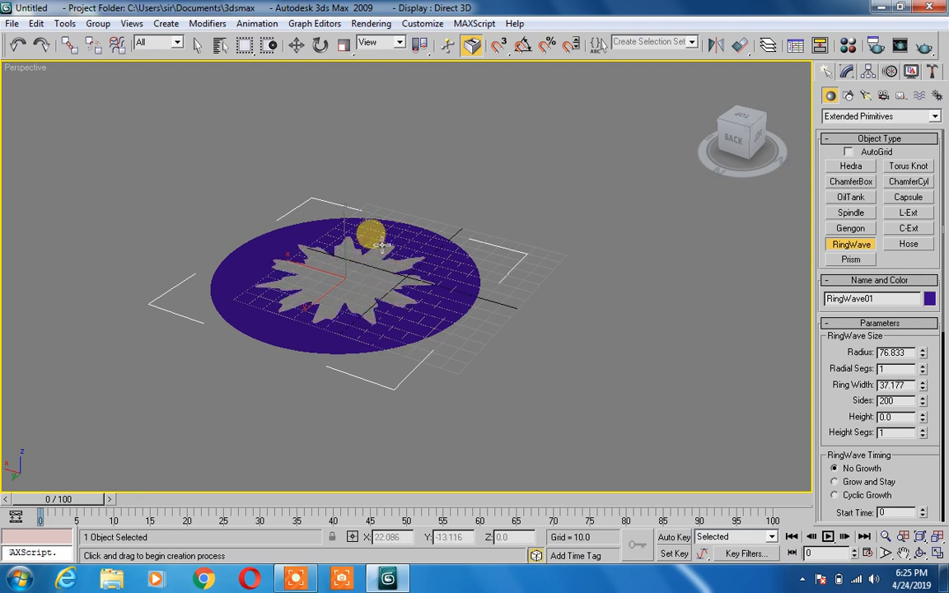
pyautogui.click(526, 334)
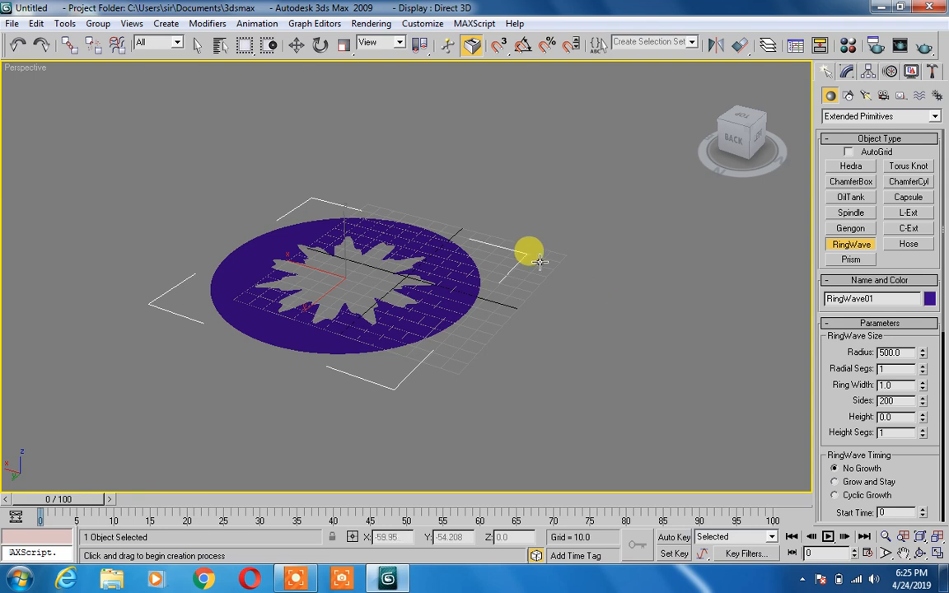
pyautogui.scroll(-5, 536, 259)
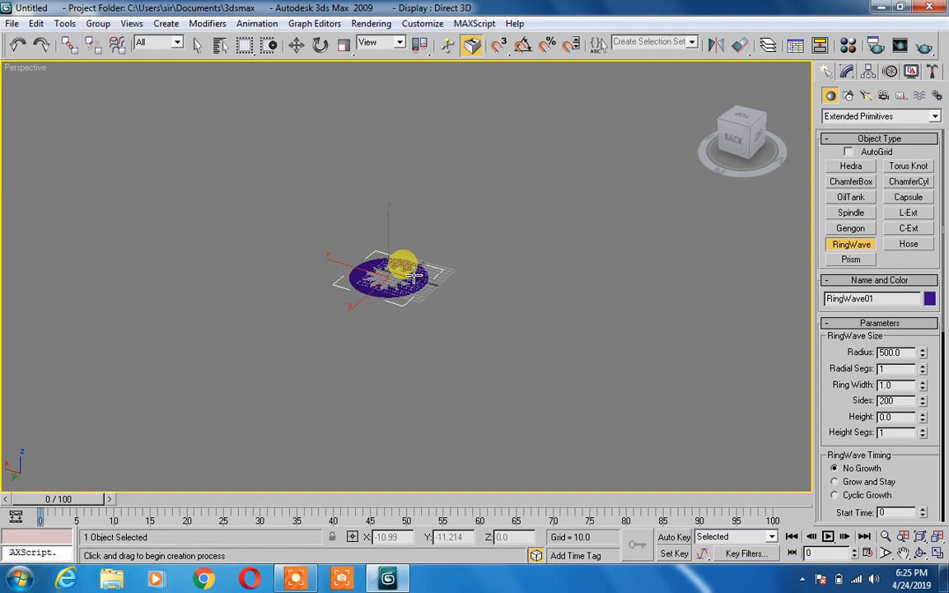
pyautogui.scroll(8, 414, 276)
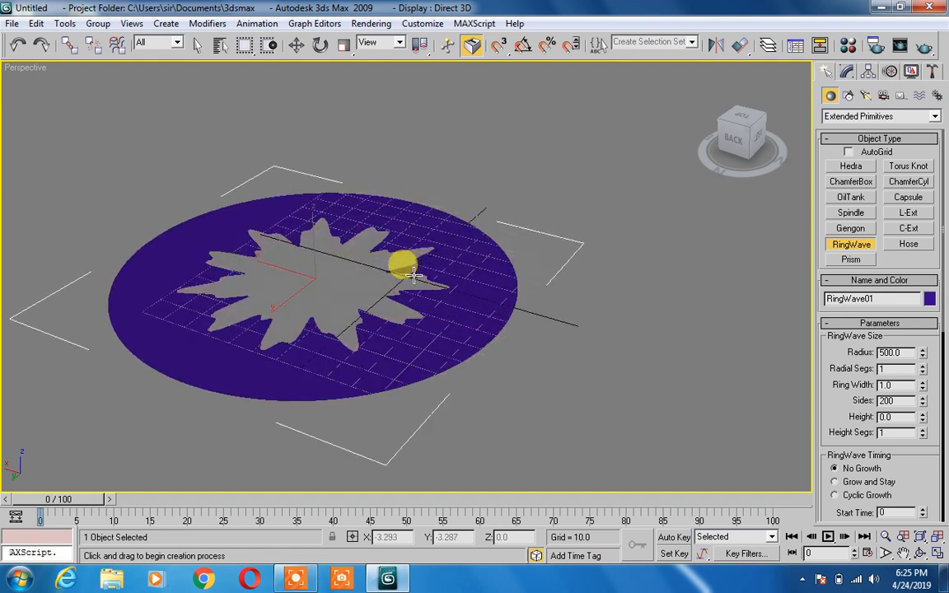
# Change the RingWave's object color to dark red from the 3ds Max palette
pyautogui.click(931, 300)
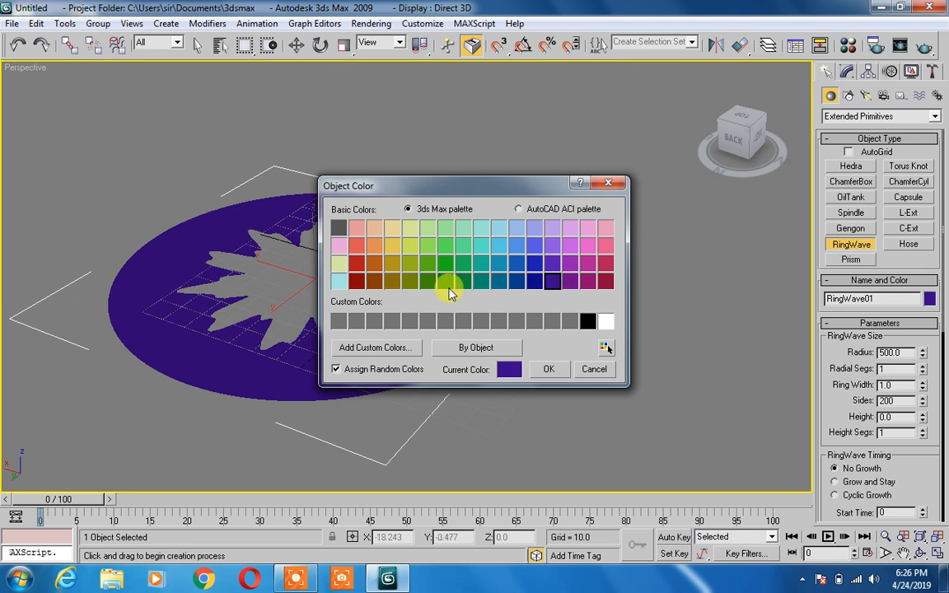
pyautogui.click(356, 282)
pyautogui.click(549, 369)
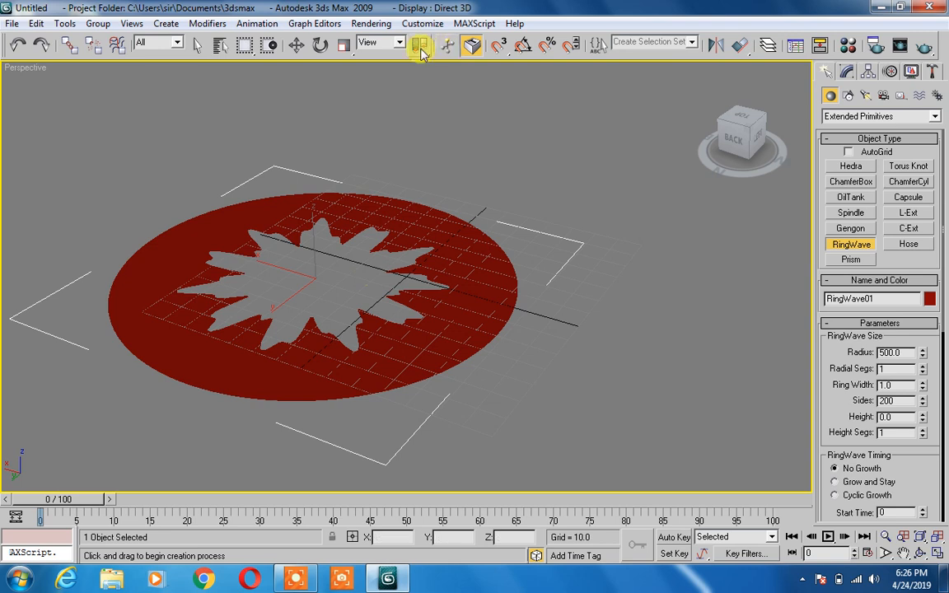
# Move the RingWave up along Z to about 32.7 and delete it
pyautogui.click(296, 45)
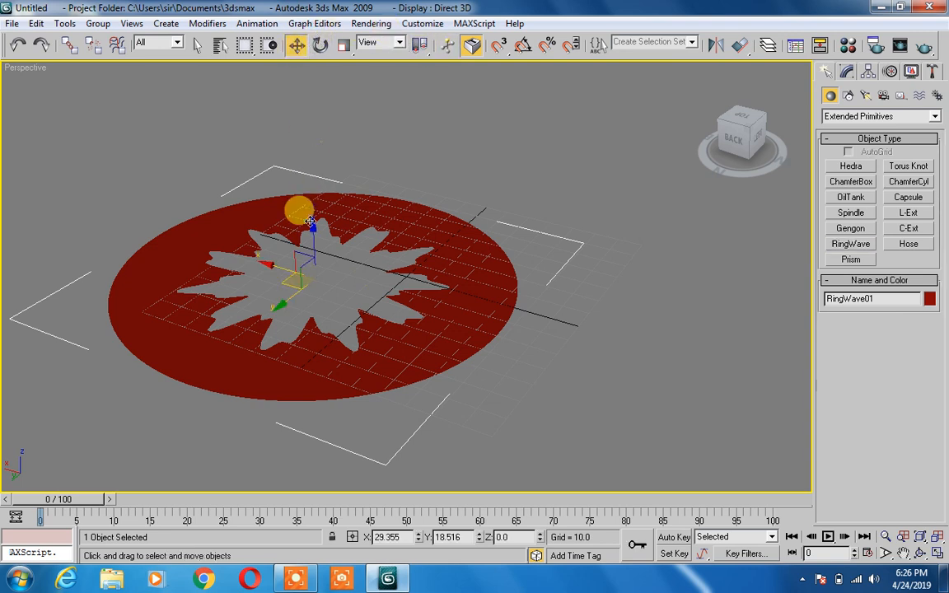
pyautogui.moveTo(309, 222); pyautogui.dragTo(307, 154)
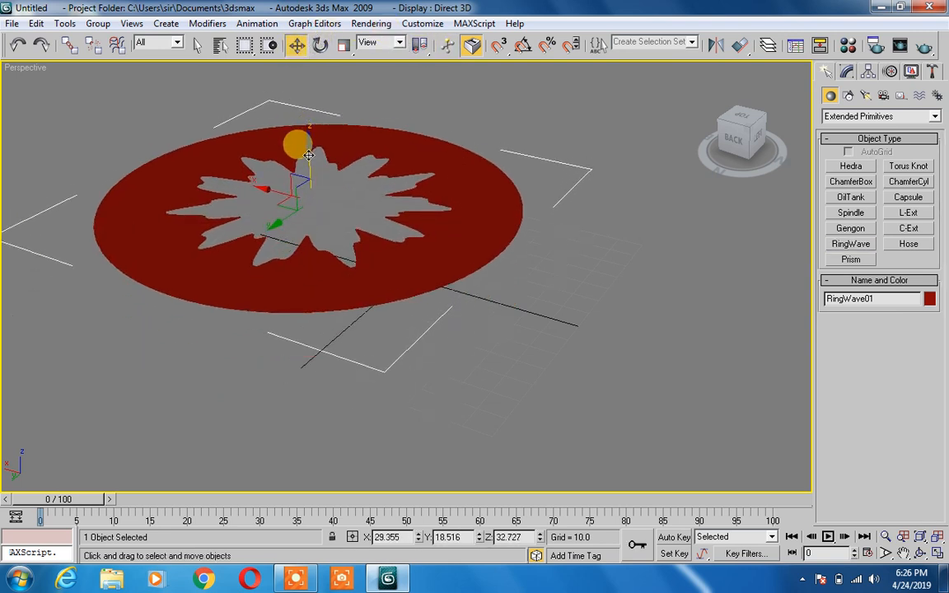
pyautogui.click(440, 136)
pyautogui.click(448, 160)
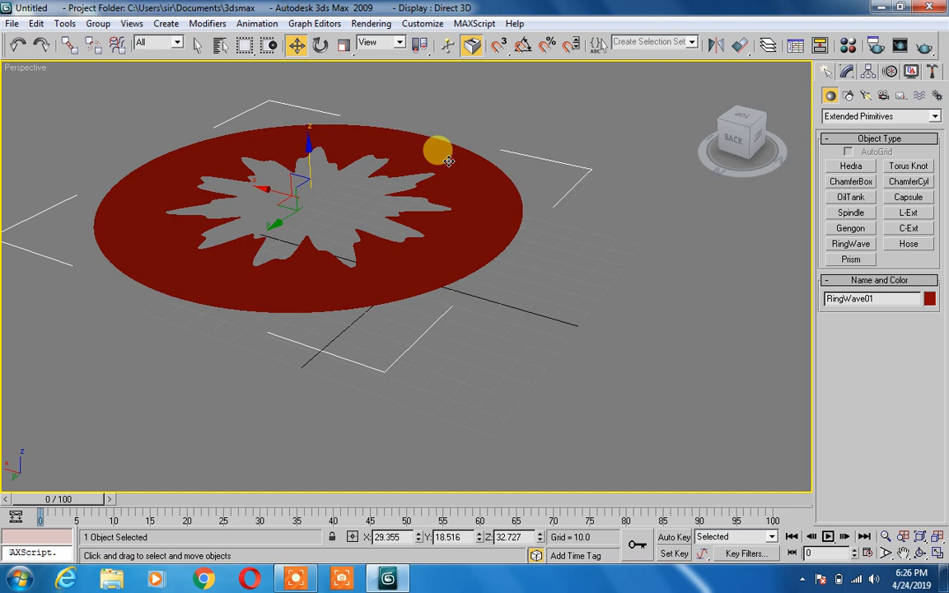
pyautogui.press('Delete')
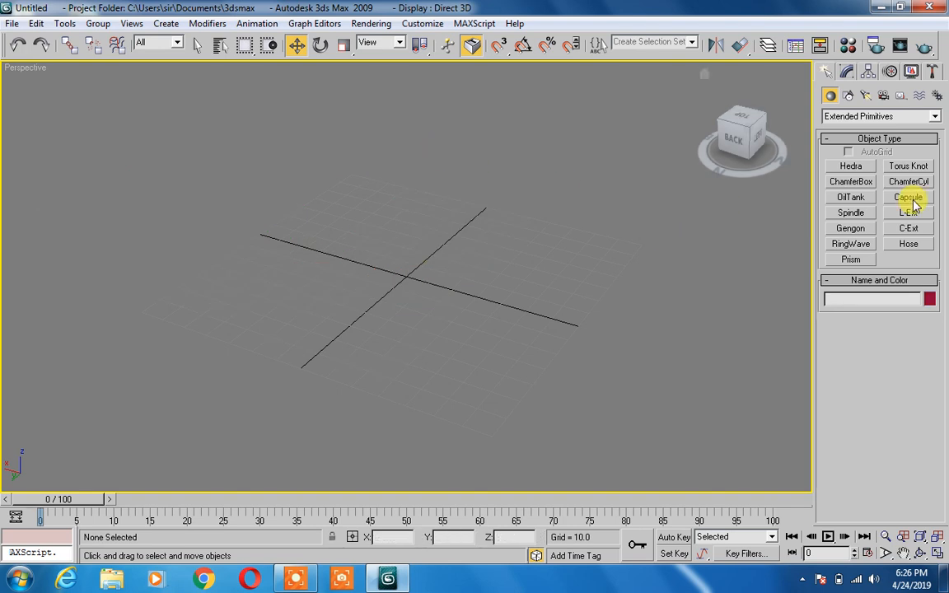
# Create an upright Hose near the middle of the grid using the Free Hose end point method
pyautogui.click(911, 246)
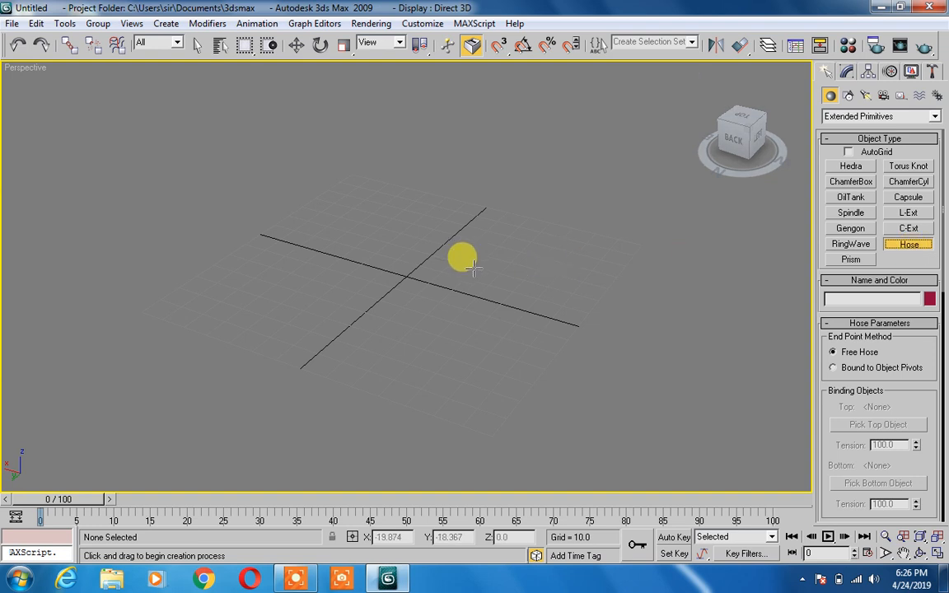
pyautogui.moveTo(475, 268); pyautogui.dragTo(465, 307)
pyautogui.click(463, 130)
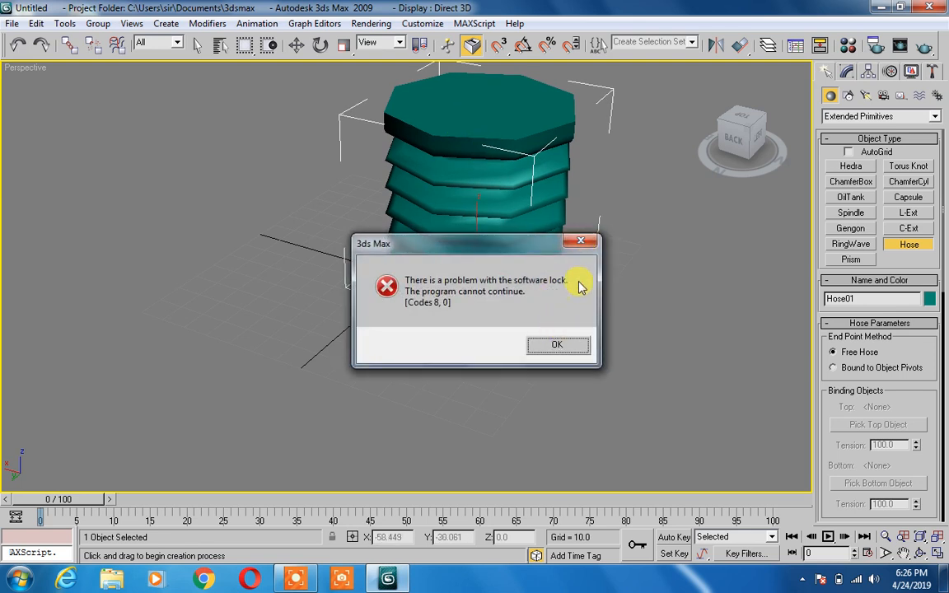
# Dismiss the software lock error and the save prompts without saving or resaving the backup, and delete the Hose
pyautogui.click(575, 347)
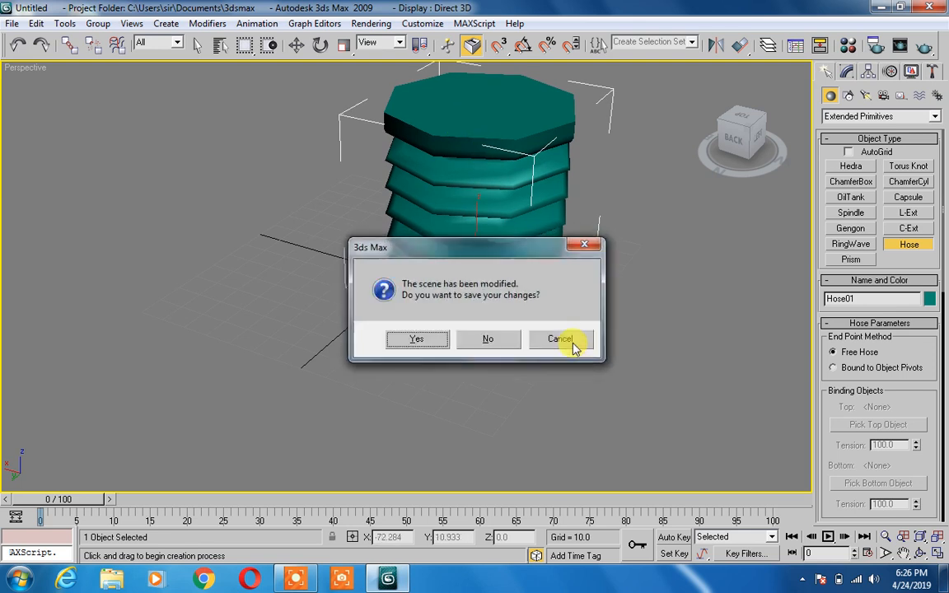
pyautogui.click(557, 338)
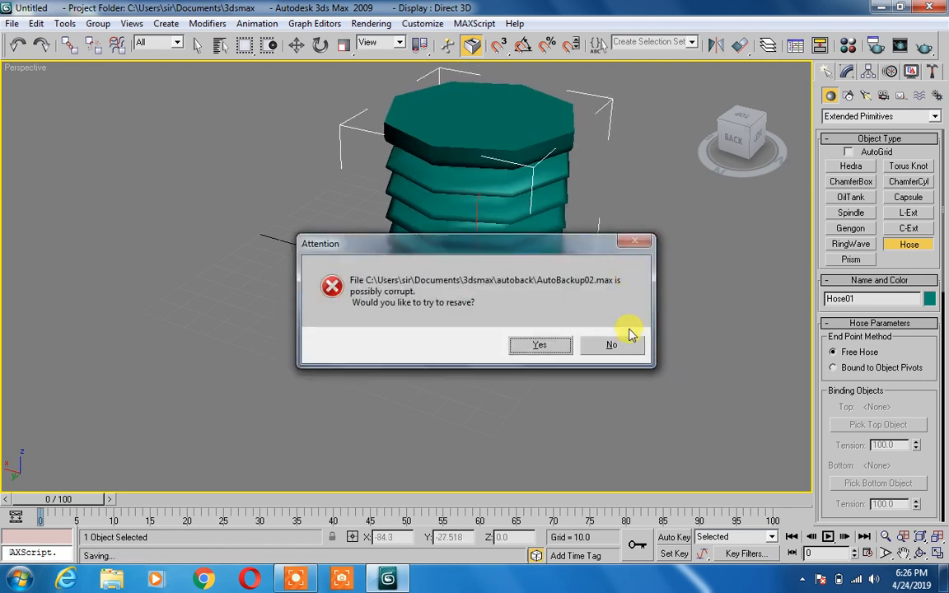
pyautogui.click(606, 345)
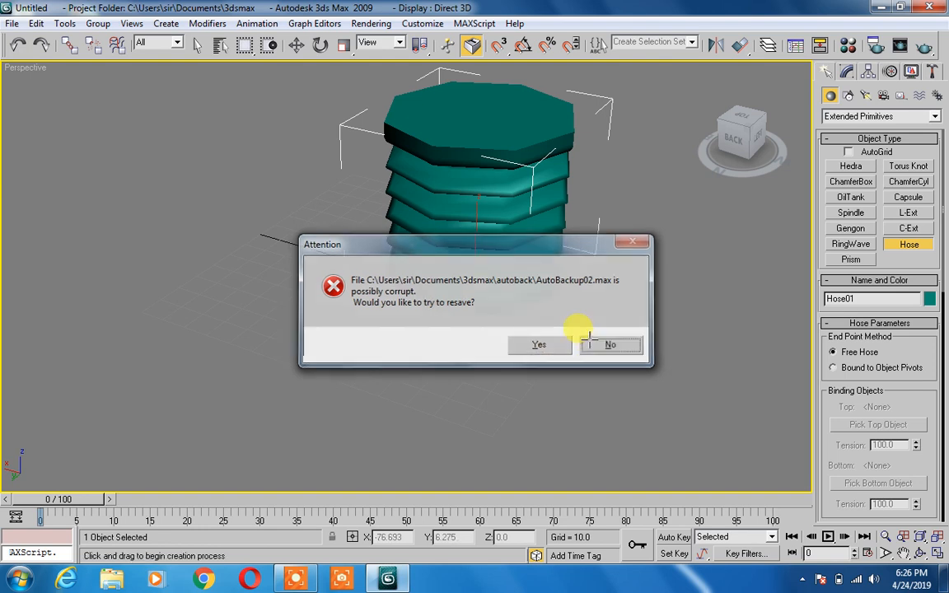
pyautogui.press('Delete')
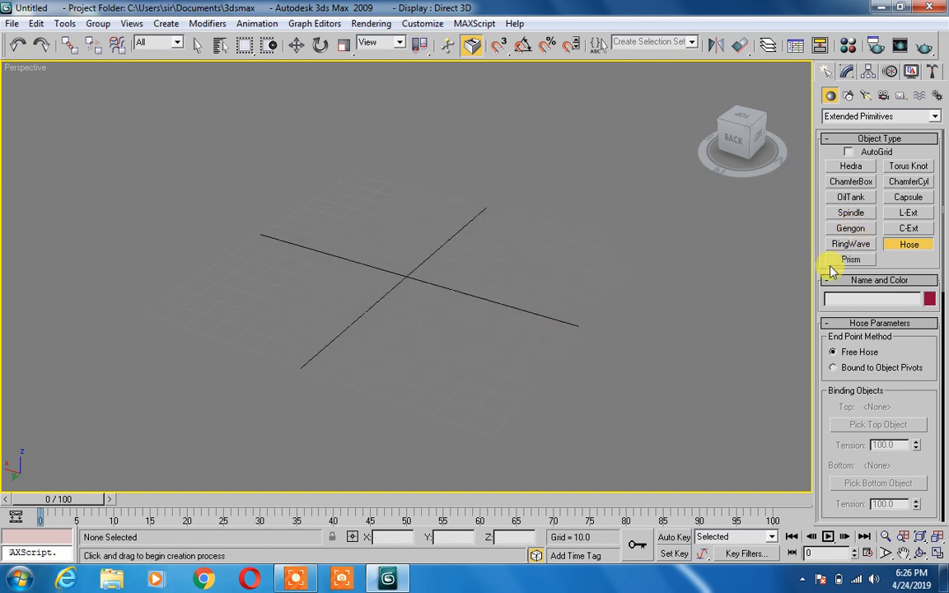
# Create a second tall Free Hose on the near side of the grid and delete it
pyautogui.moveTo(345, 330); pyautogui.dragTo(420, 375)
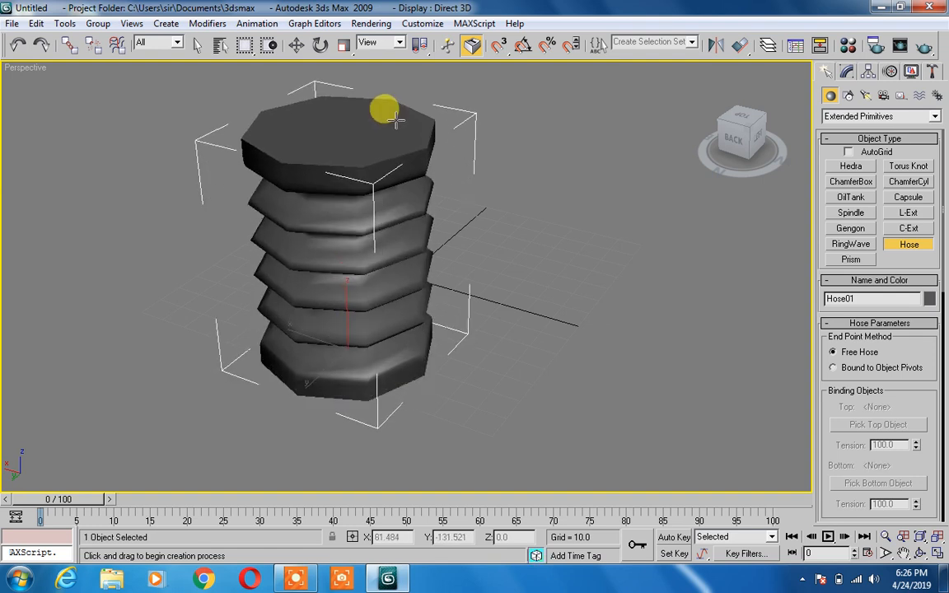
pyautogui.click(396, 120)
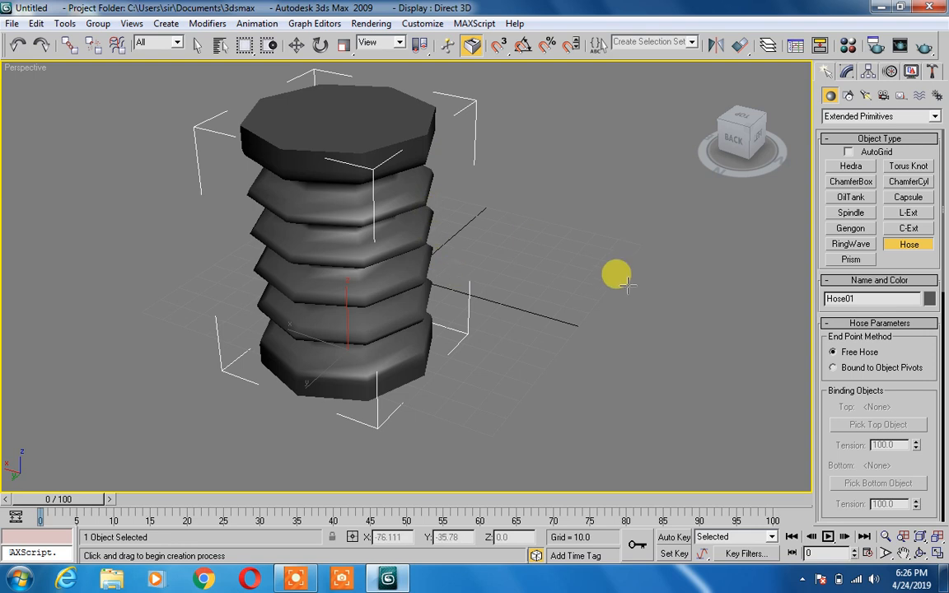
pyautogui.press('Delete')
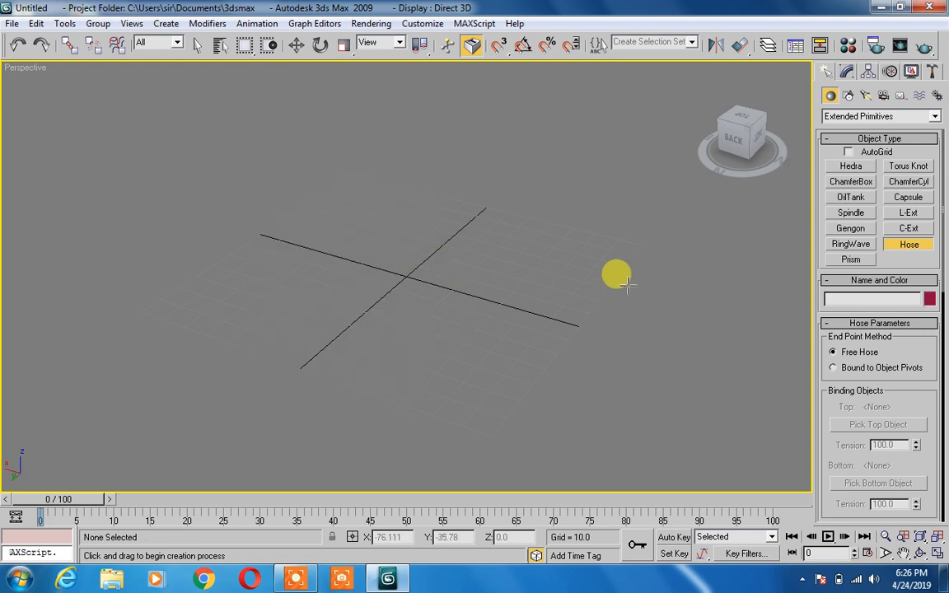
# Create a Base/Apex Prism with side lengths about 37.3, 146.4 and 174.5, extending away from the grid's edge, and give it height
pyautogui.click(852, 261)
pyautogui.click(304, 308)
pyautogui.moveTo(303, 308); pyautogui.dragTo(272, 91)
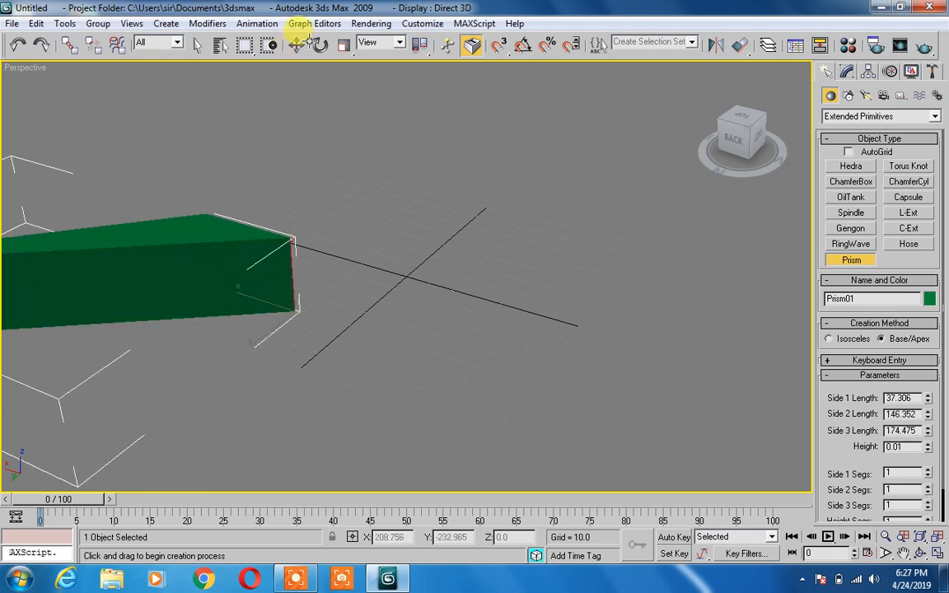
pyautogui.click(333, 393)
# Create a second, thin Prism across the grid with side lengths about 9.6, 106.1 and 109.9 and height 42.1
pyautogui.moveTo(700, 273); pyautogui.dragTo(455, 337)
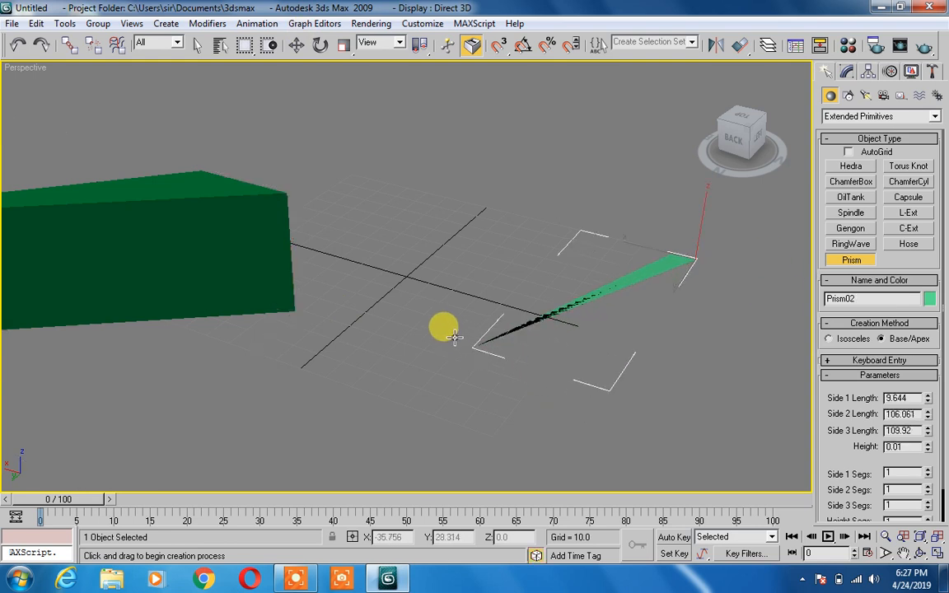
pyautogui.click(441, 333)
pyautogui.click(475, 190)
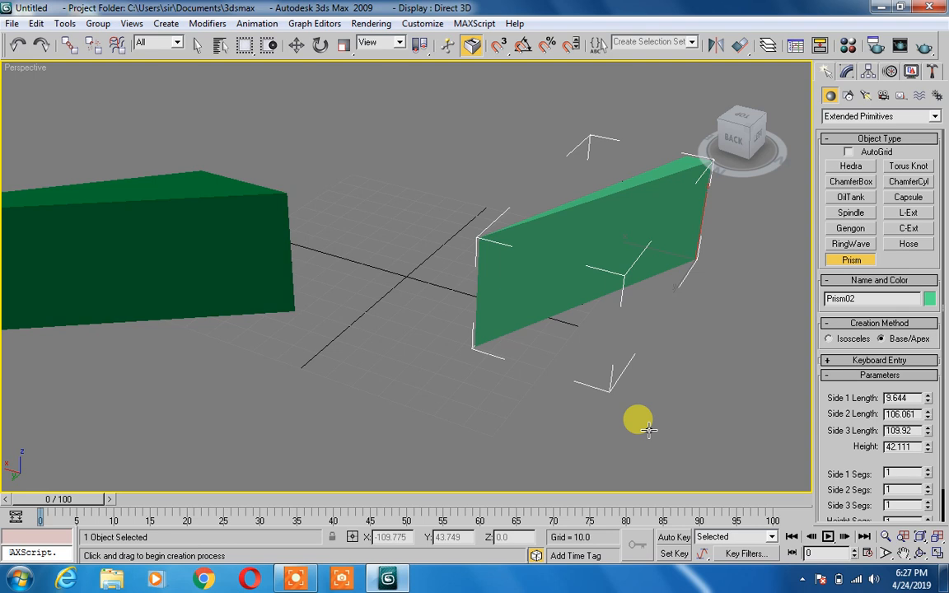
pyautogui.doubleClick(896, 398)
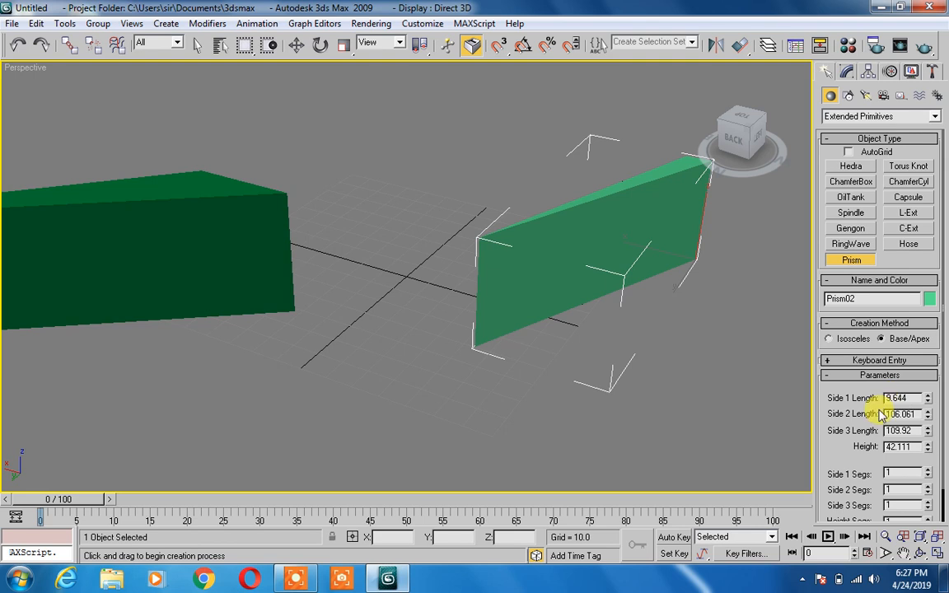
pyautogui.click(209, 251)
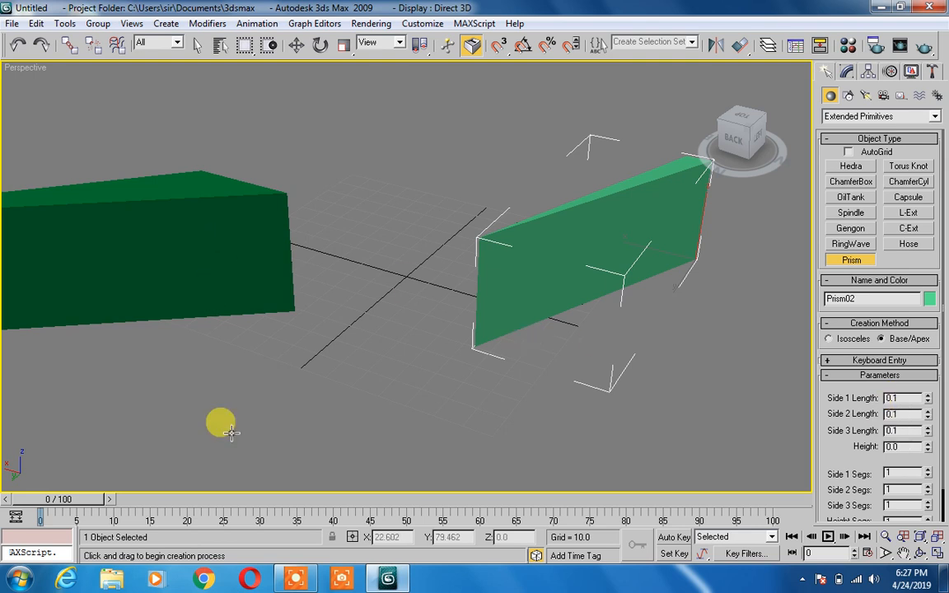
pyautogui.moveTo(290, 568)
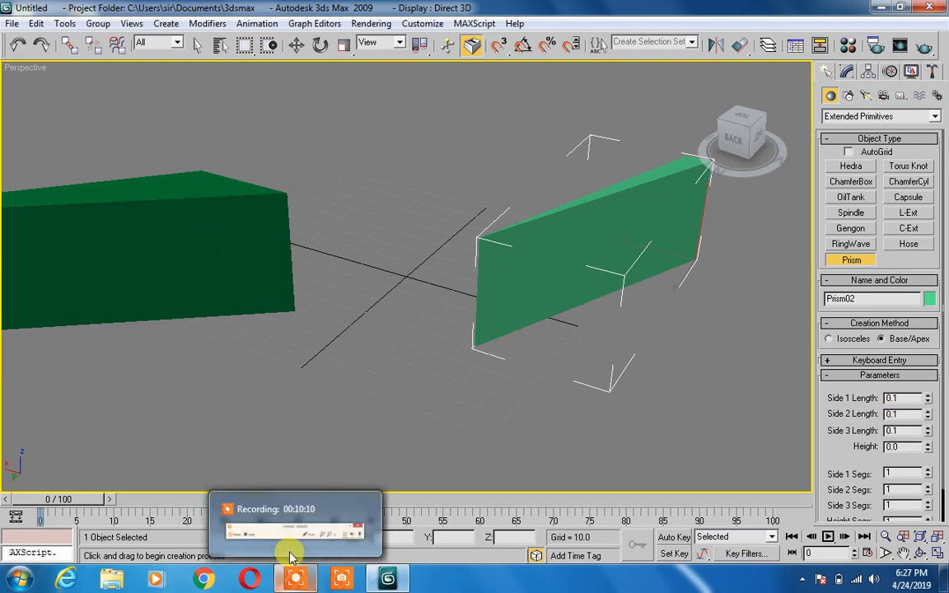
pyautogui.click(359, 370)
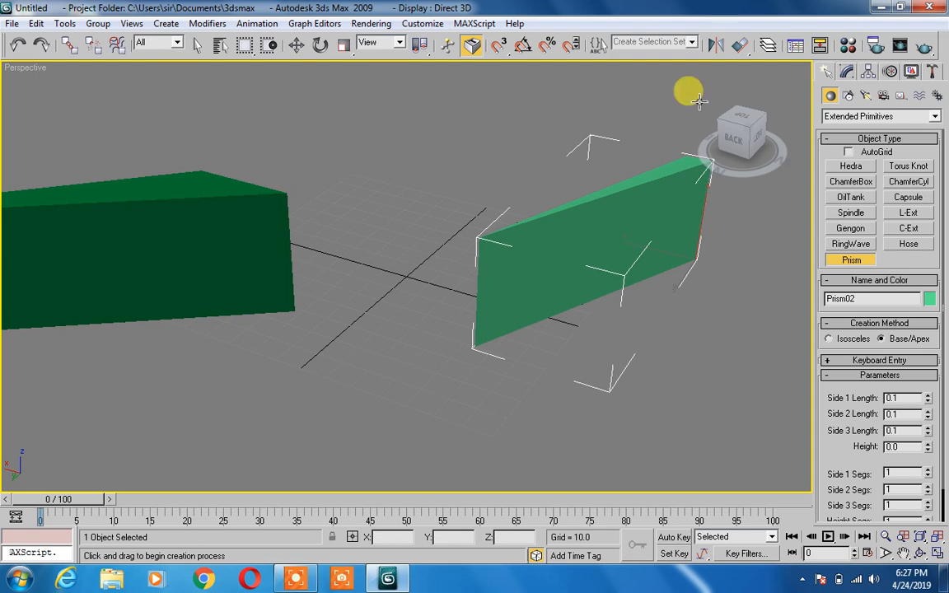
pyautogui.click(643, 192)
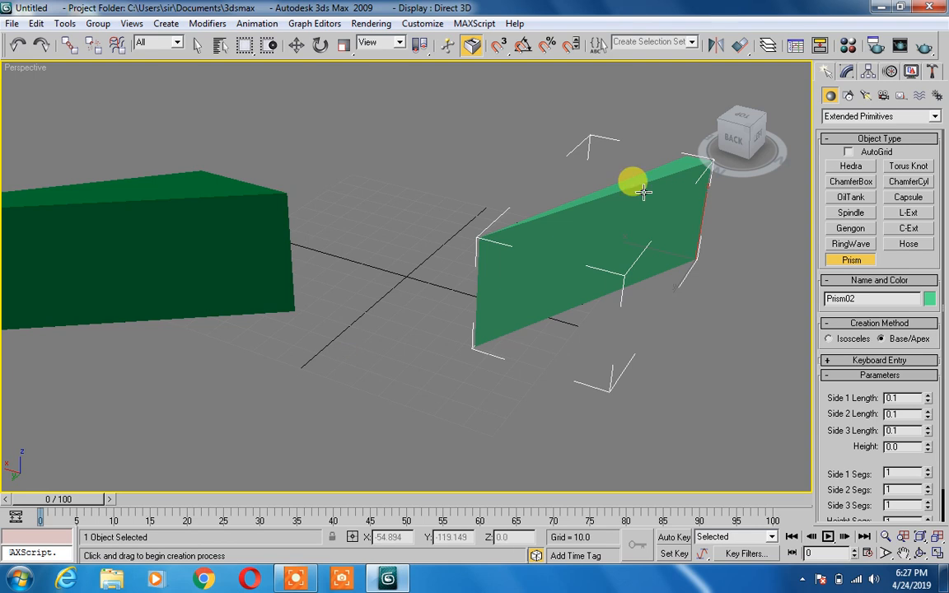